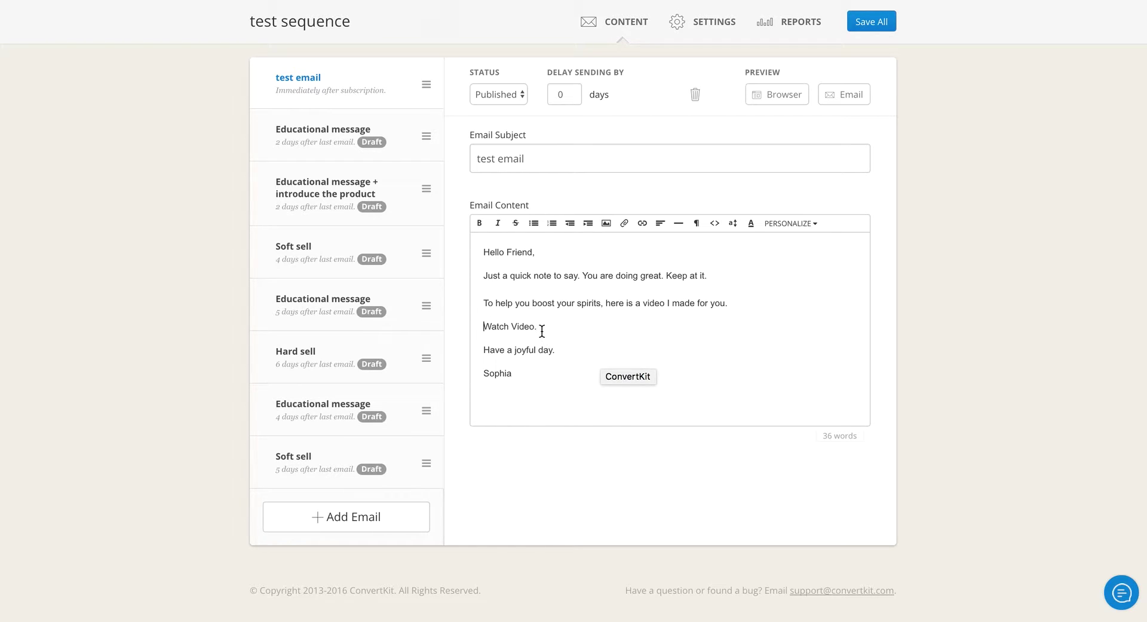
Link 'Watch Video.' to the Abundance CD link trigger and preview the email in a browser.
{"action": "left_click_drag", "start_coordinate": [537, 327], "coordinate": [483, 326]}
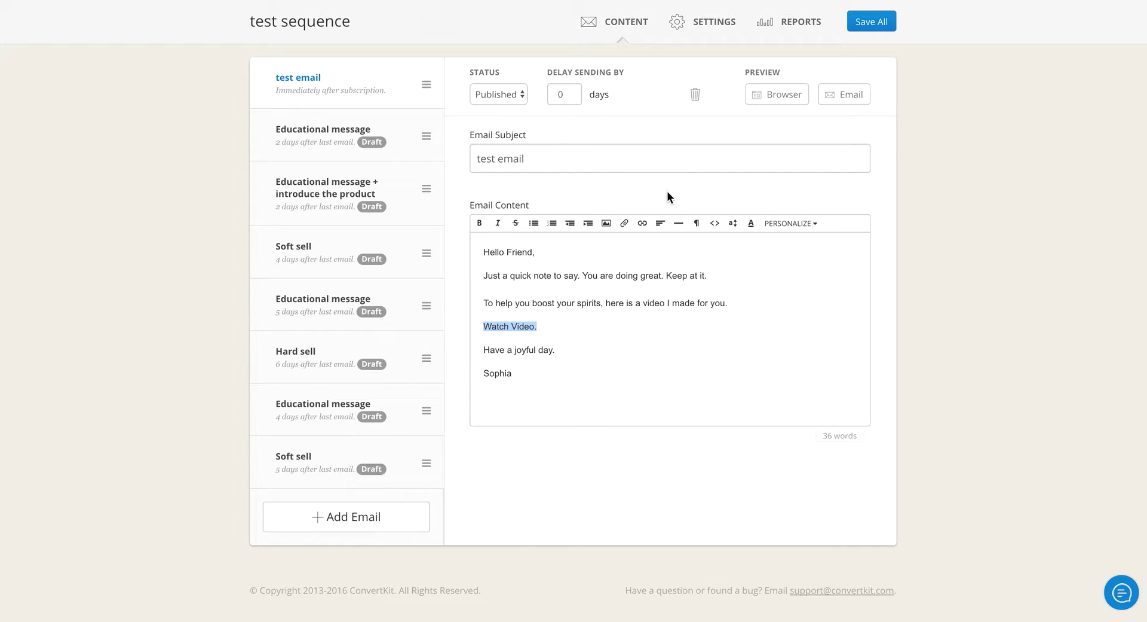
{"action": "left_click", "coordinate": [642, 225]}
{"action": "left_click", "coordinate": [652, 244]}
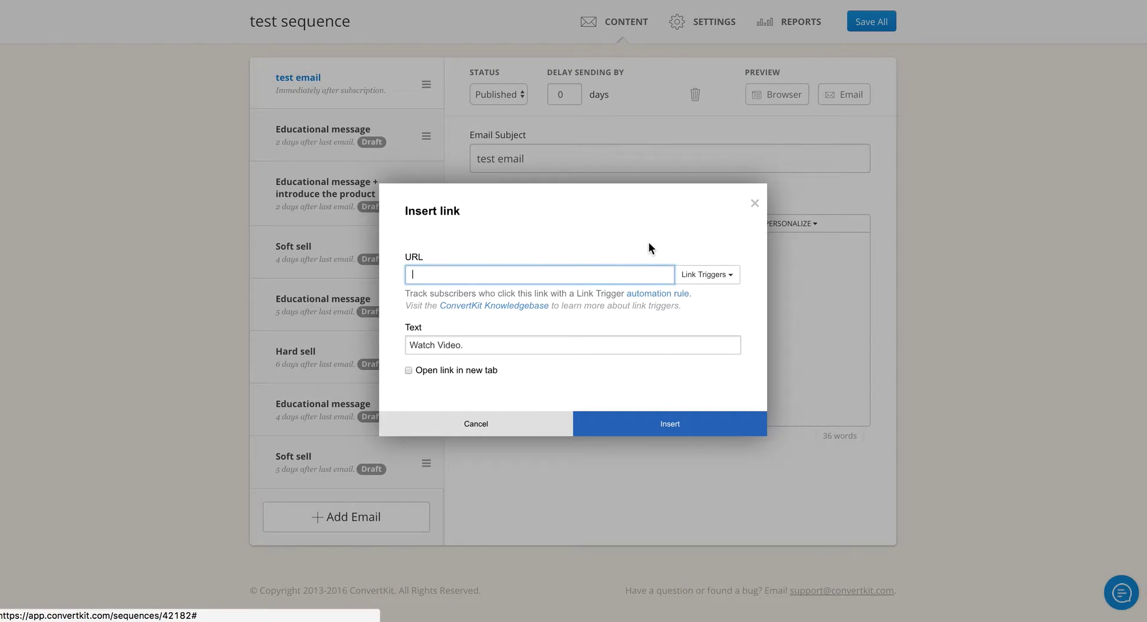
{"action": "left_click", "coordinate": [692, 277]}
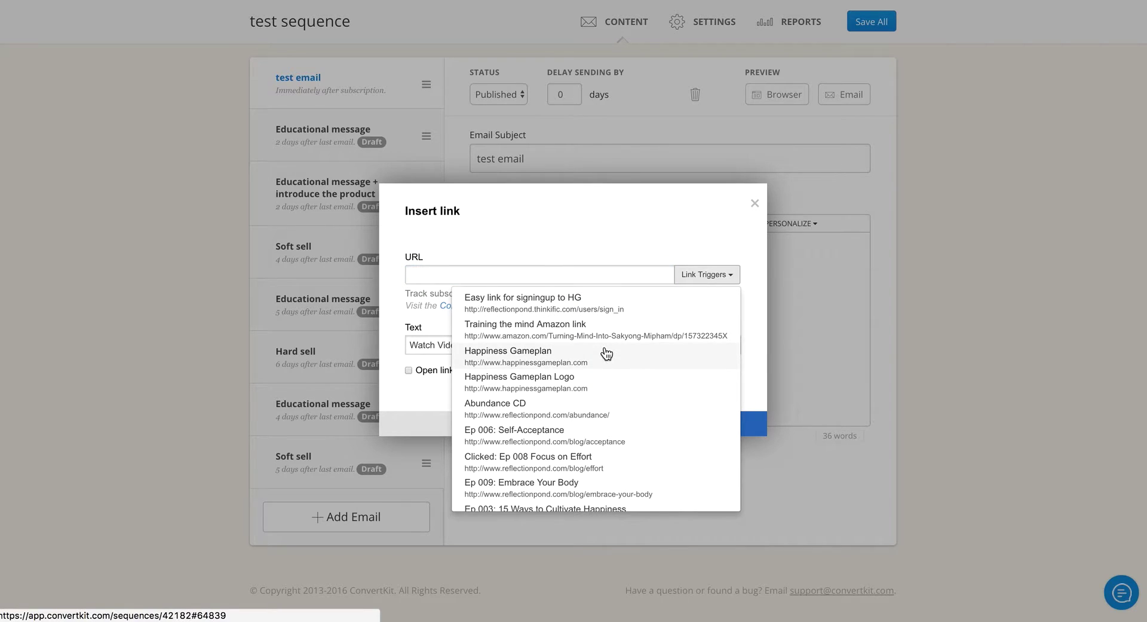
{"action": "left_click", "coordinate": [604, 417]}
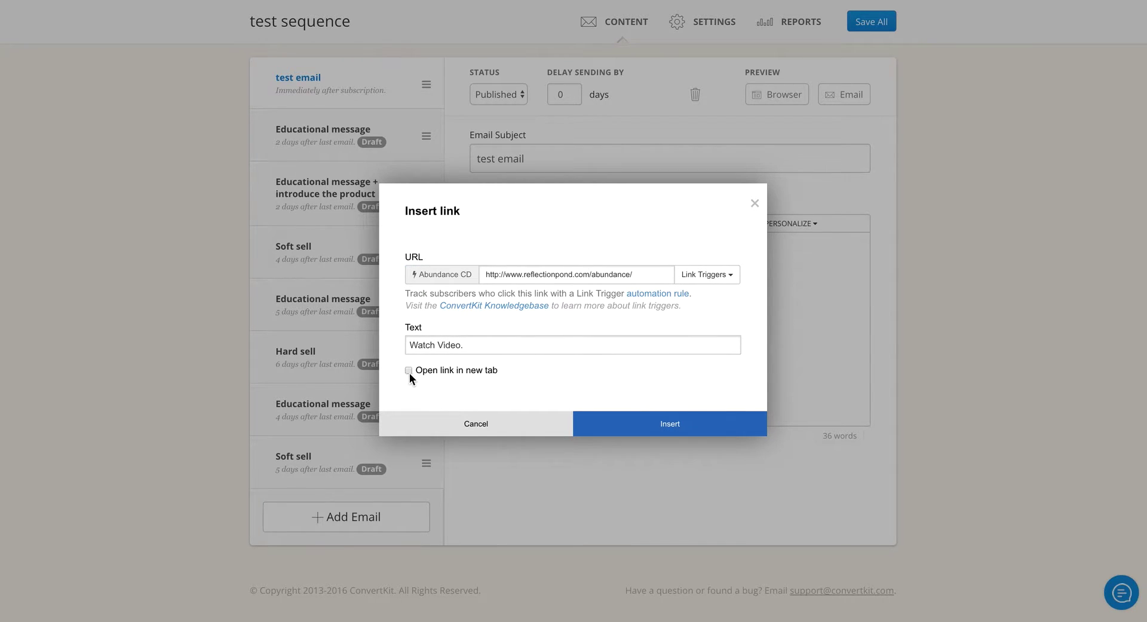
{"action": "left_click", "coordinate": [640, 430]}
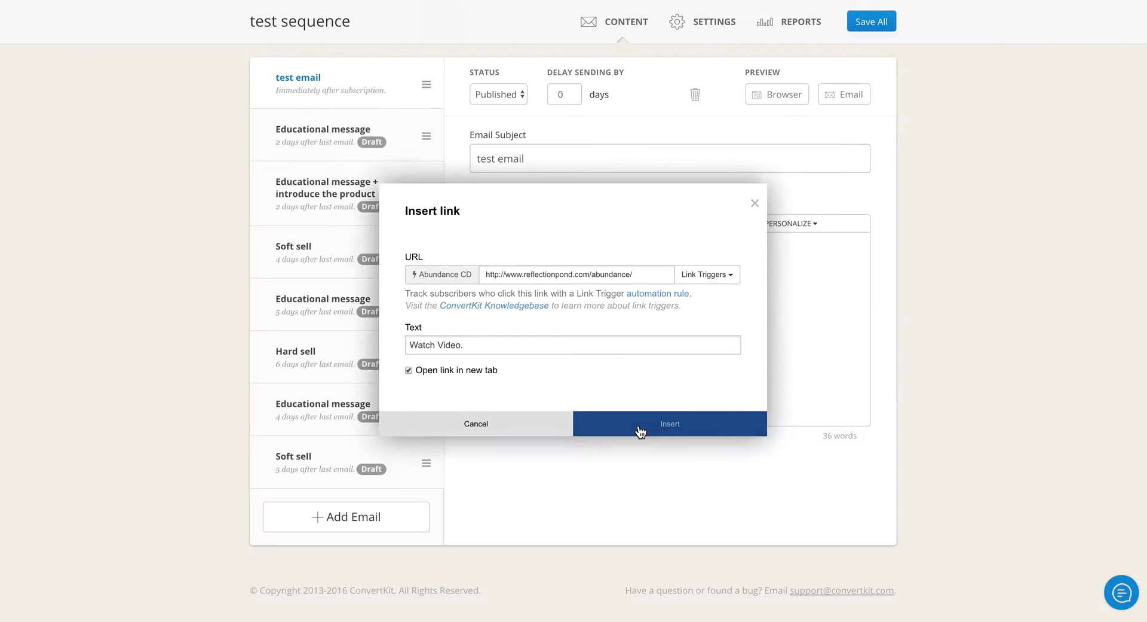
{"action": "left_click", "coordinate": [790, 95]}
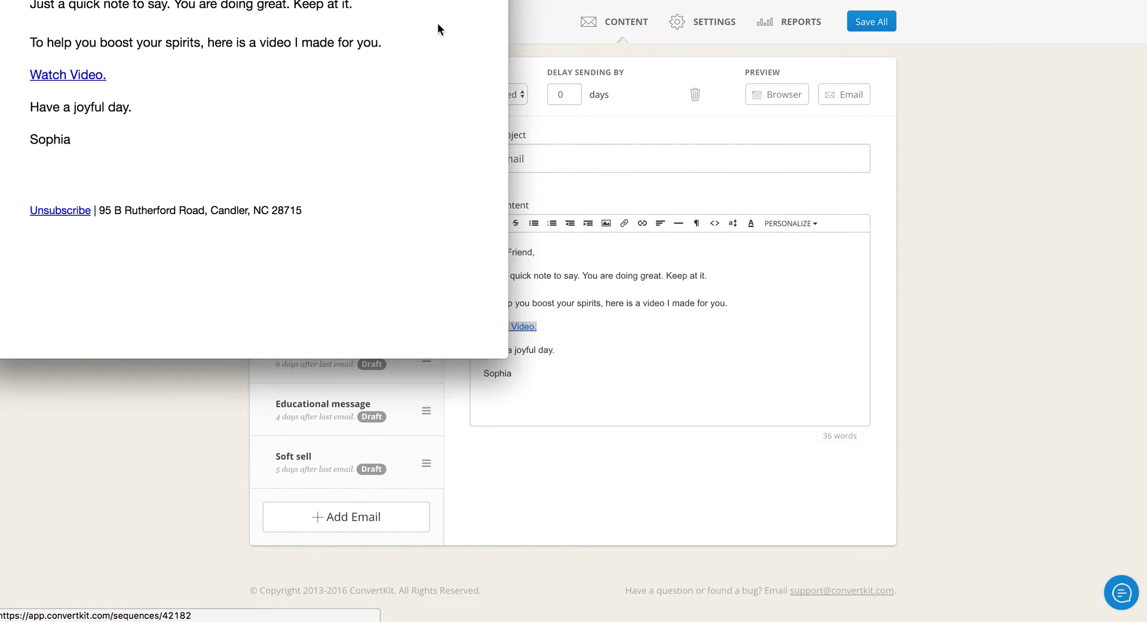
{"action": "left_click_drag", "start_coordinate": [392, 0], "coordinate": [841, 80]}
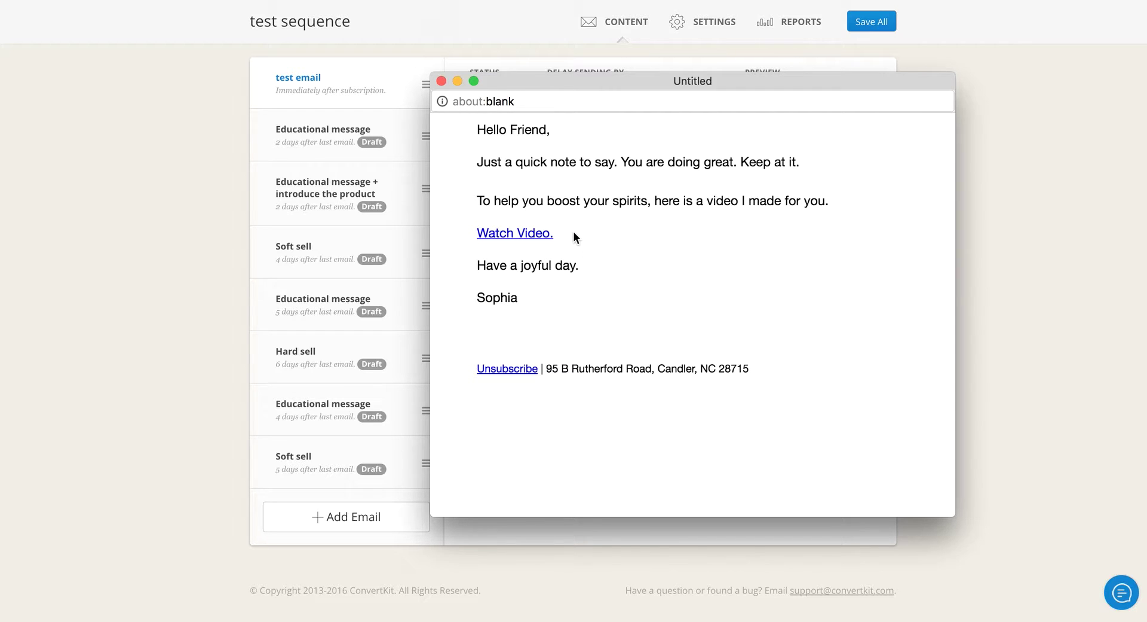
Close the email preview and scroll the Email Templates page down to Custom Templates.
{"action": "left_click_drag", "start_coordinate": [733, 87], "coordinate": [342, 70]}
{"action": "left_click", "coordinate": [47, 57]}
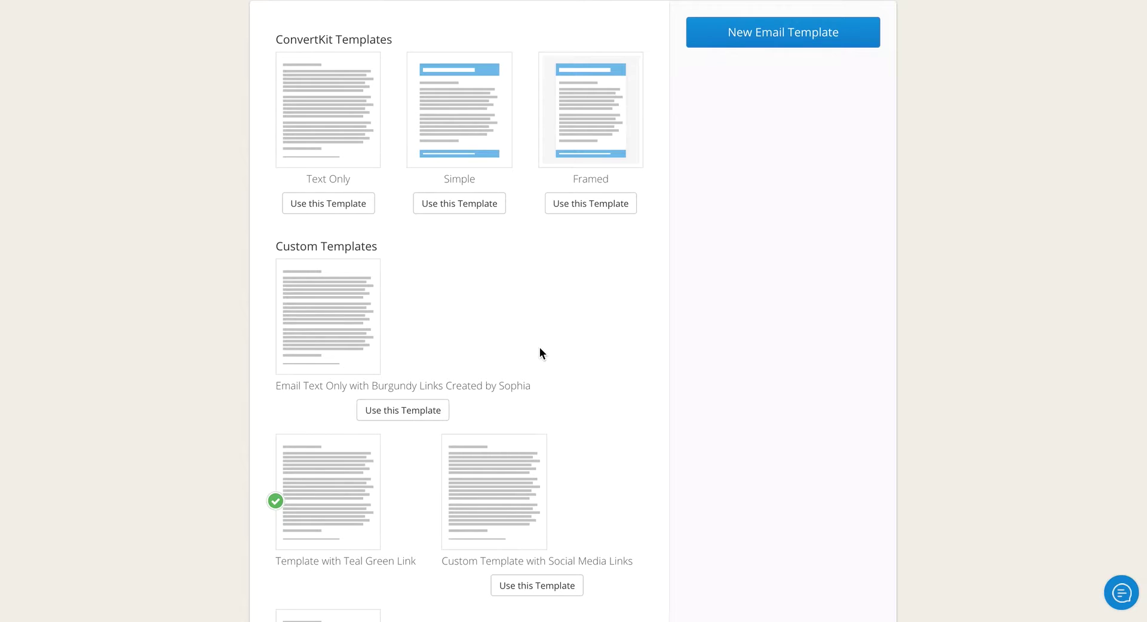
{"action": "scroll", "coordinate": [420, 475], "scroll_direction": "down", "scroll_amount": 1}
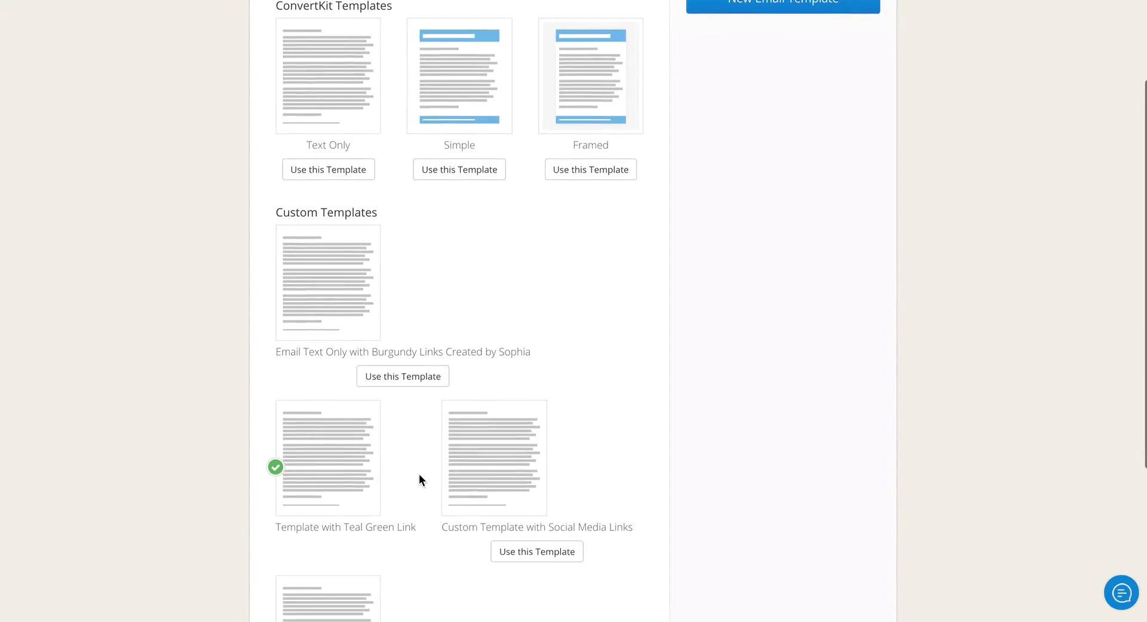
{"action": "scroll", "coordinate": [419, 474], "scroll_direction": "down", "scroll_amount": 2}
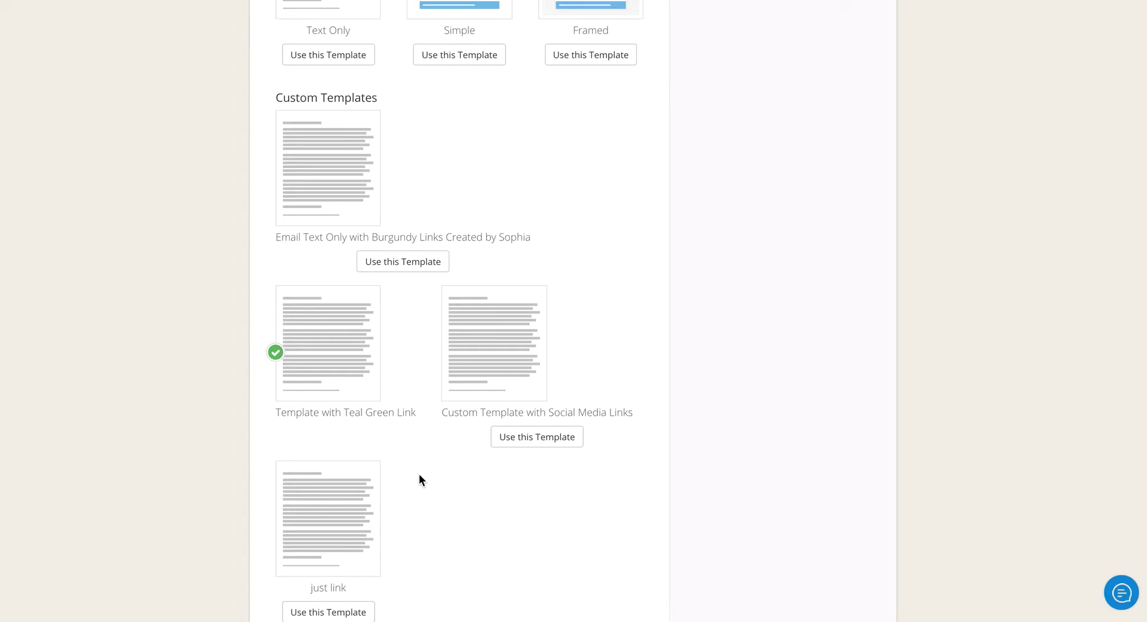
In Template with Teal Green Link, paste a '.message-content a' rule with color #16bbb3 after the img rule.
{"action": "left_click", "coordinate": [352, 418]}
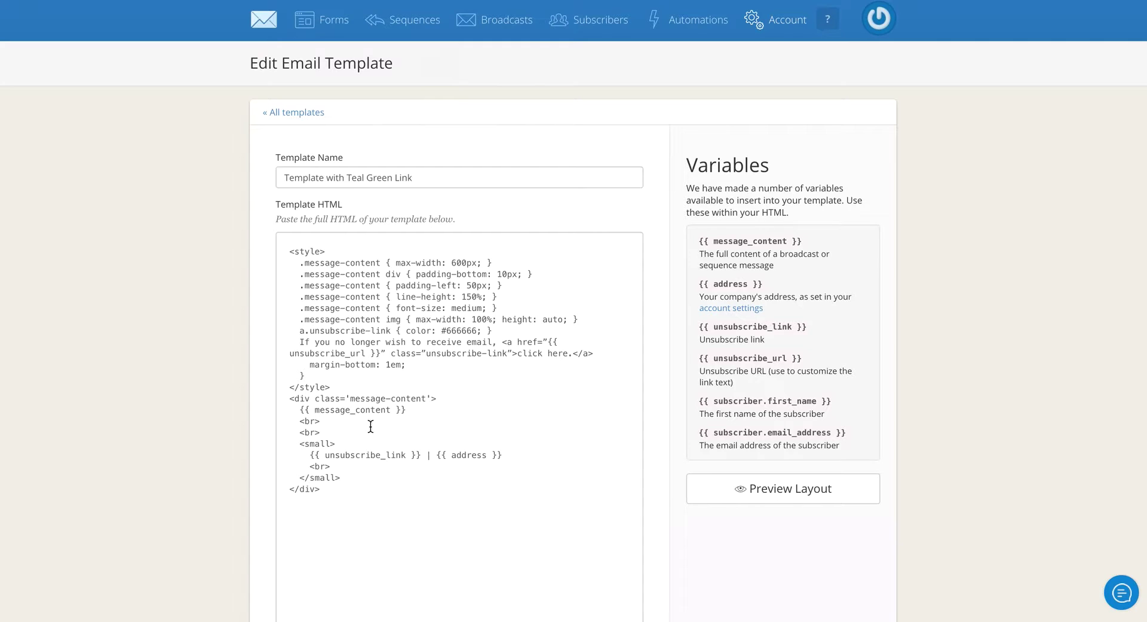
{"action": "left_click", "coordinate": [582, 321]}
{"action": "key", "text": "Return"}
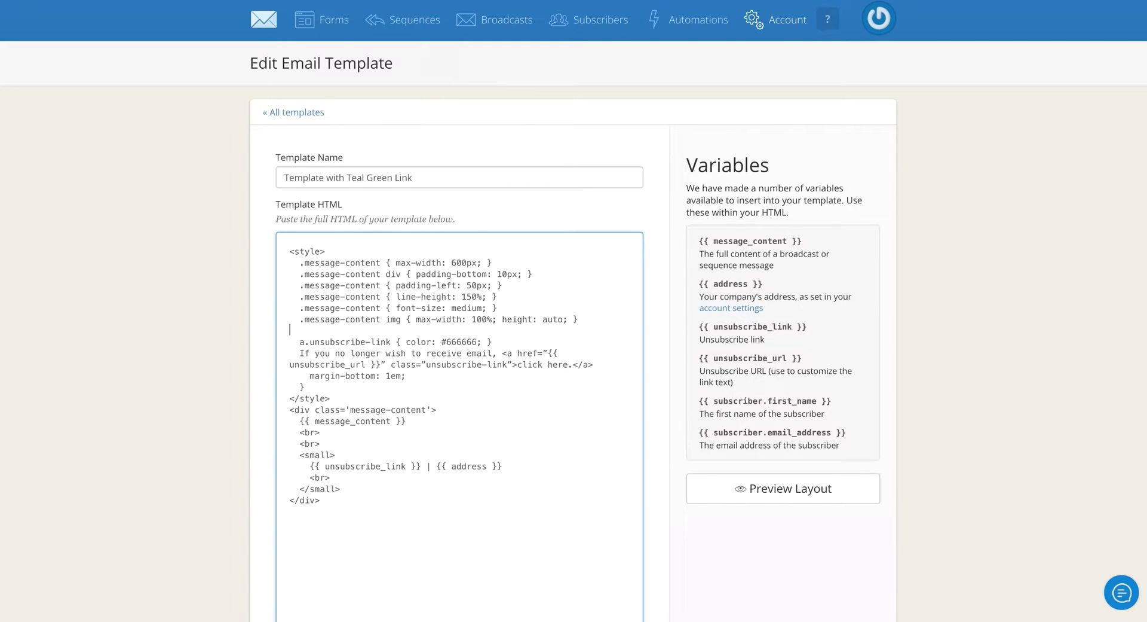
{"action": "type", "text": ".message-content a { color: #16bbb3; text-decoration: underline;}"}
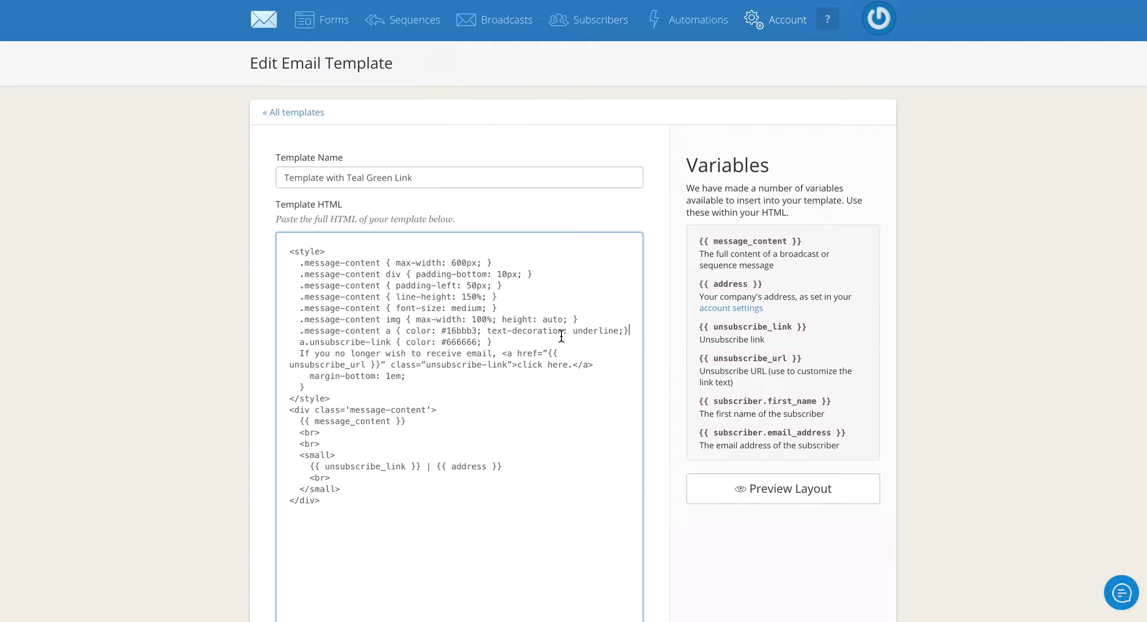
Highlight the new link style rule and its #16bbb3 colour value to review them.
{"action": "left_click_drag", "start_coordinate": [299, 333], "coordinate": [632, 330]}
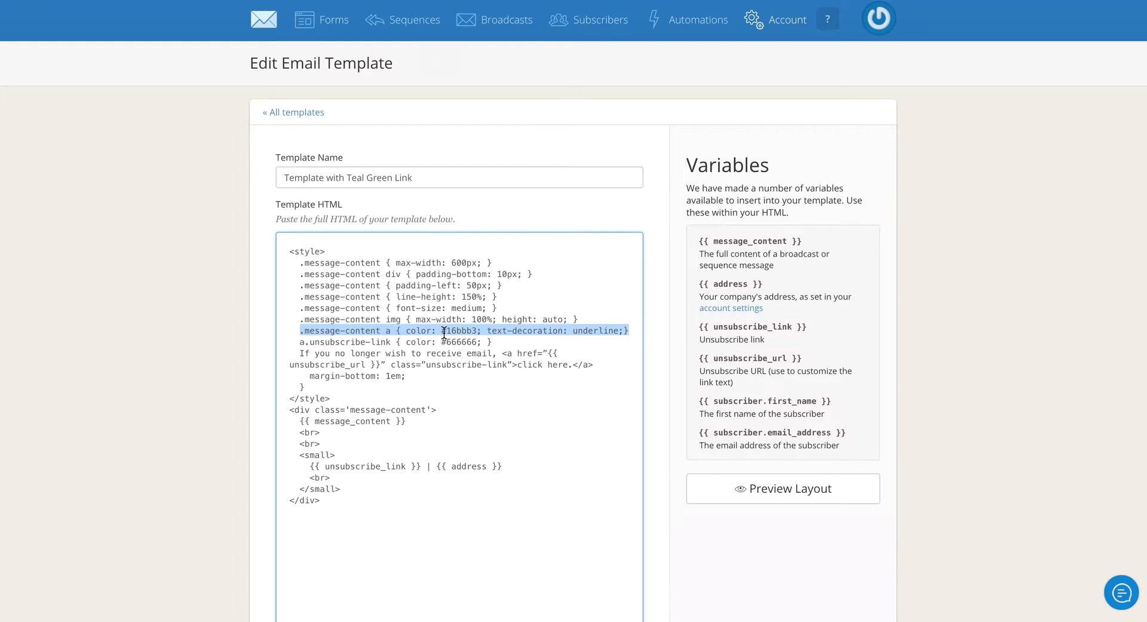
{"action": "left_click", "coordinate": [480, 332]}
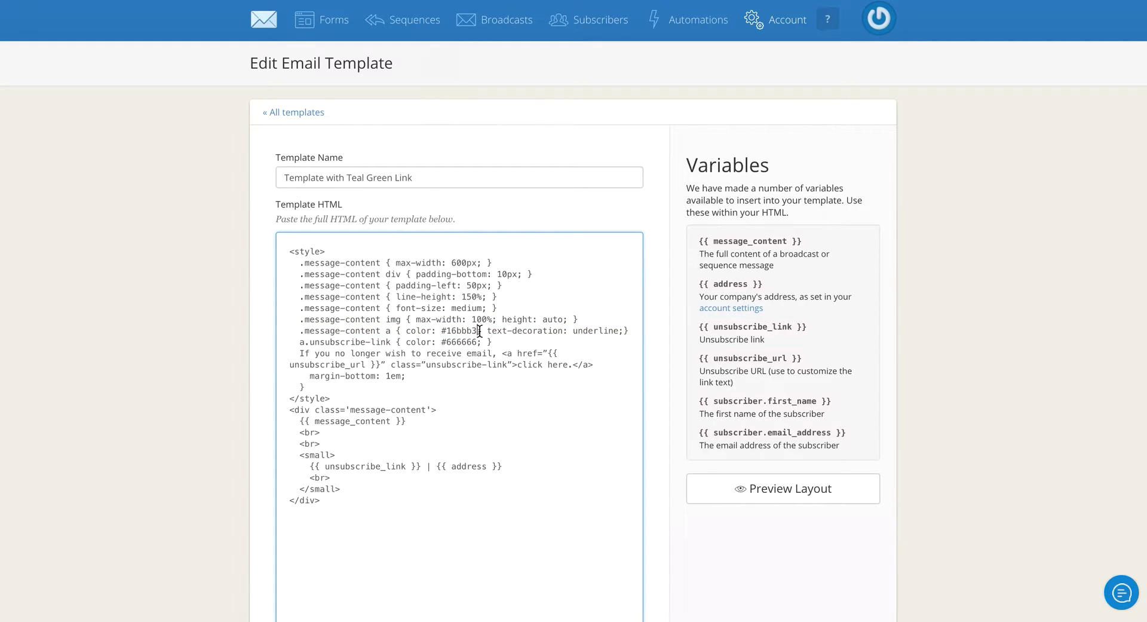
{"action": "left_click_drag", "start_coordinate": [478, 332], "coordinate": [442, 331]}
{"action": "left_click", "coordinate": [477, 330]}
{"action": "left_click_drag", "start_coordinate": [300, 331], "coordinate": [632, 333]}
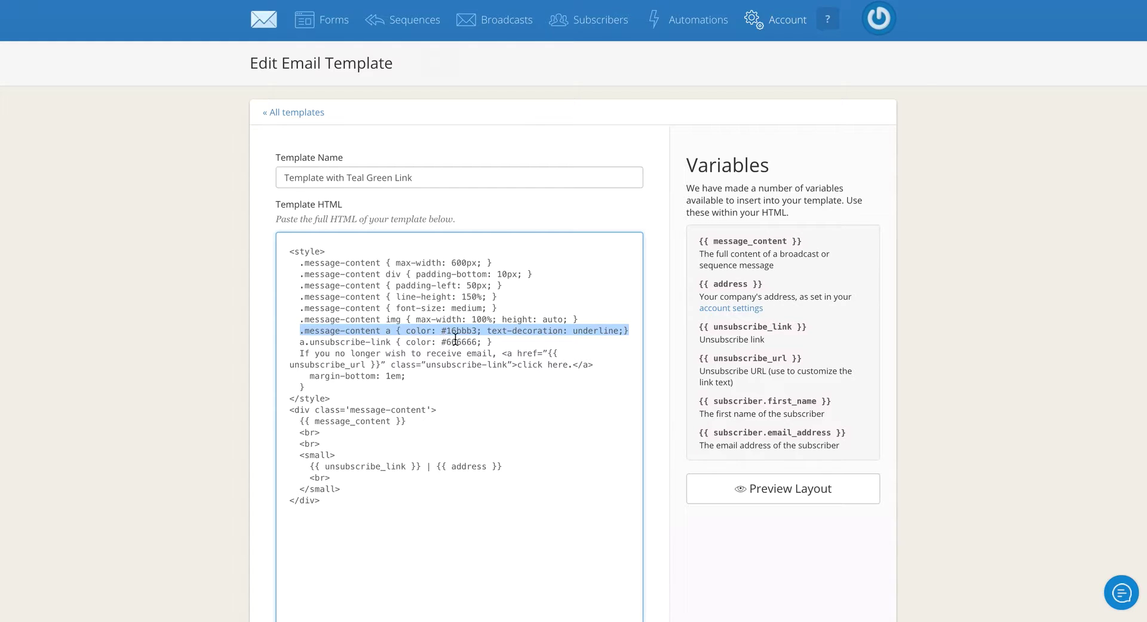
{"action": "left_click", "coordinate": [586, 416]}
Save the template and preview the test email to confirm 'Watch Video.' now shows teal green.
{"action": "scroll", "coordinate": [586, 416], "scroll_direction": "down", "scroll_amount": 5}
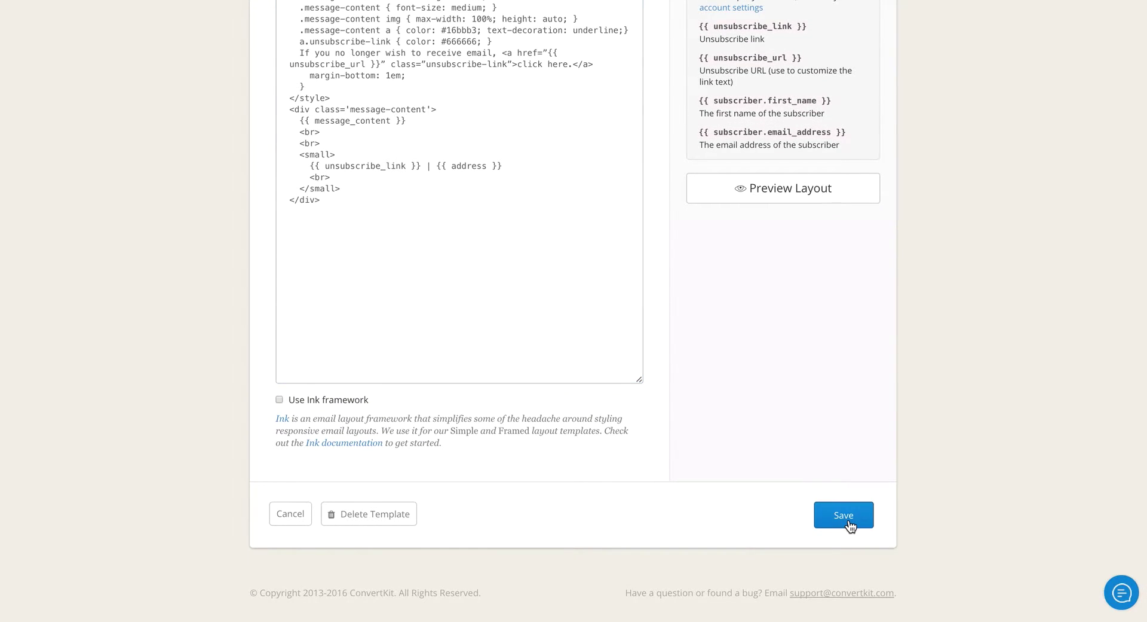
{"action": "left_click", "coordinate": [844, 515]}
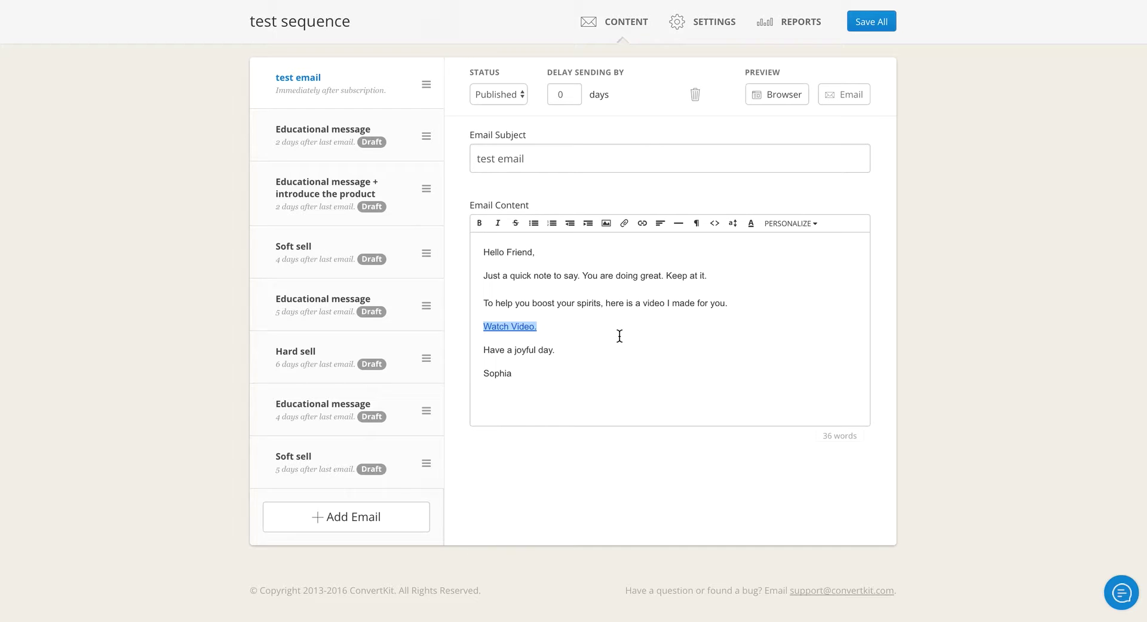
{"action": "left_click", "coordinate": [787, 97]}
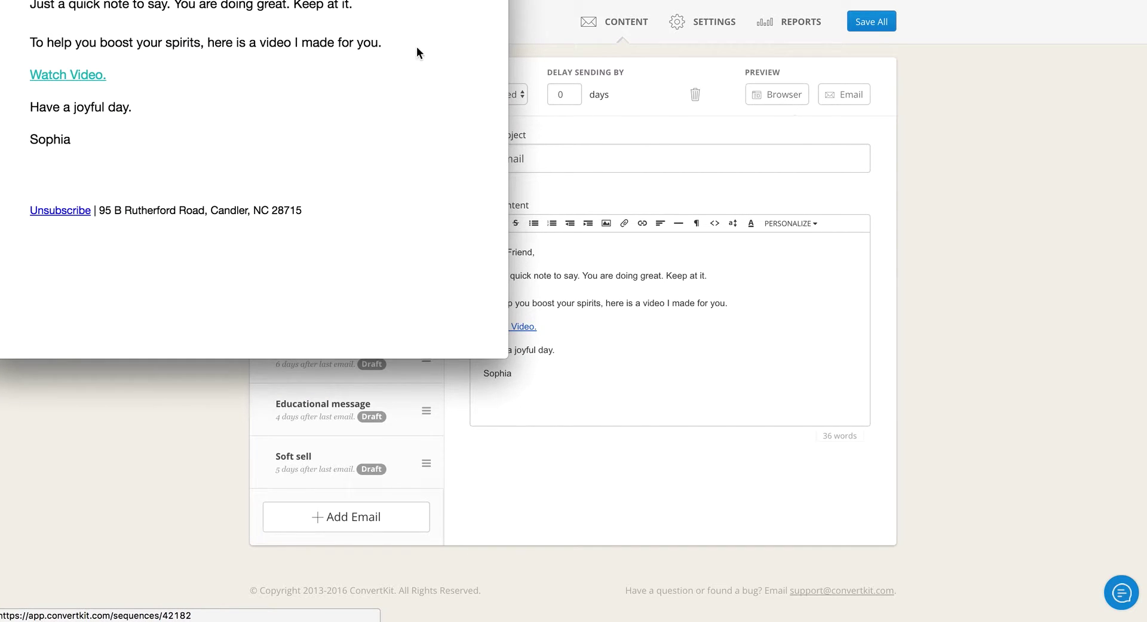
{"action": "left_click_drag", "start_coordinate": [359, 0], "coordinate": [803, 163]}
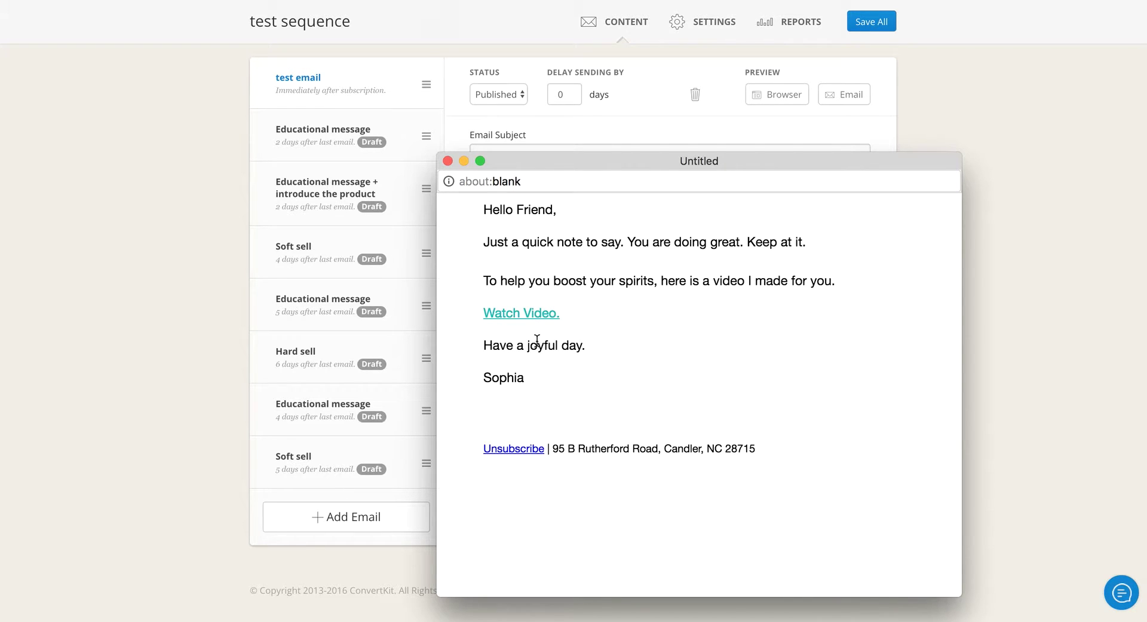
{"action": "left_click_drag", "start_coordinate": [680, 162], "coordinate": [667, 162]}
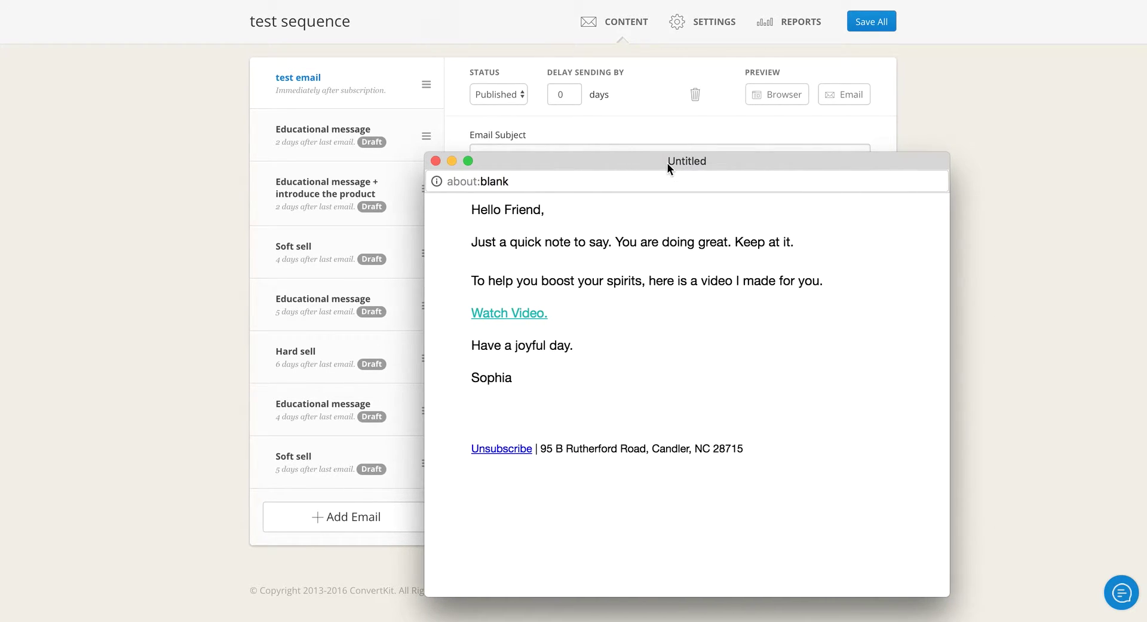
{"action": "left_click", "coordinate": [435, 160]}
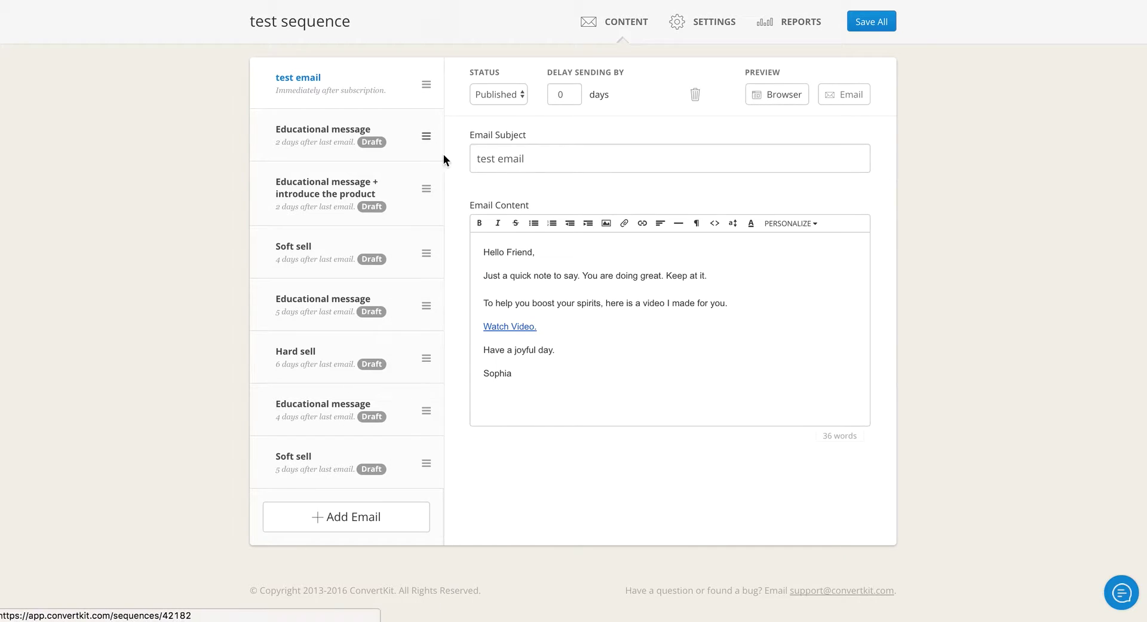
{"action": "left_click", "coordinate": [714, 23]}
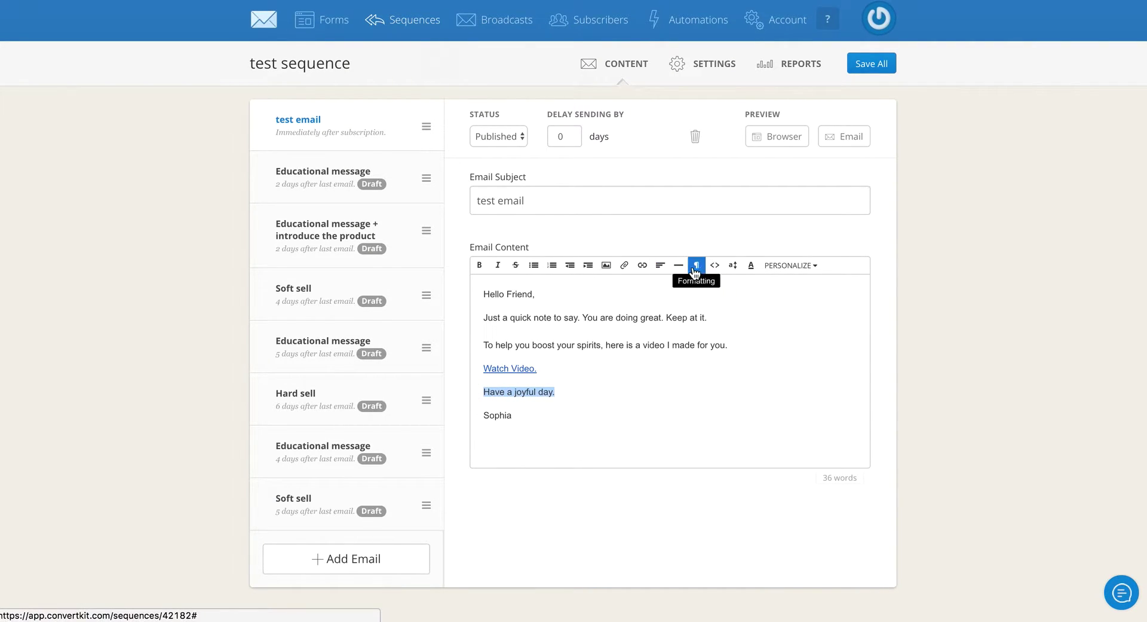
{"action": "left_click", "coordinate": [643, 267]}
{"action": "left_click", "coordinate": [653, 286]}
{"action": "left_click", "coordinate": [711, 276]}
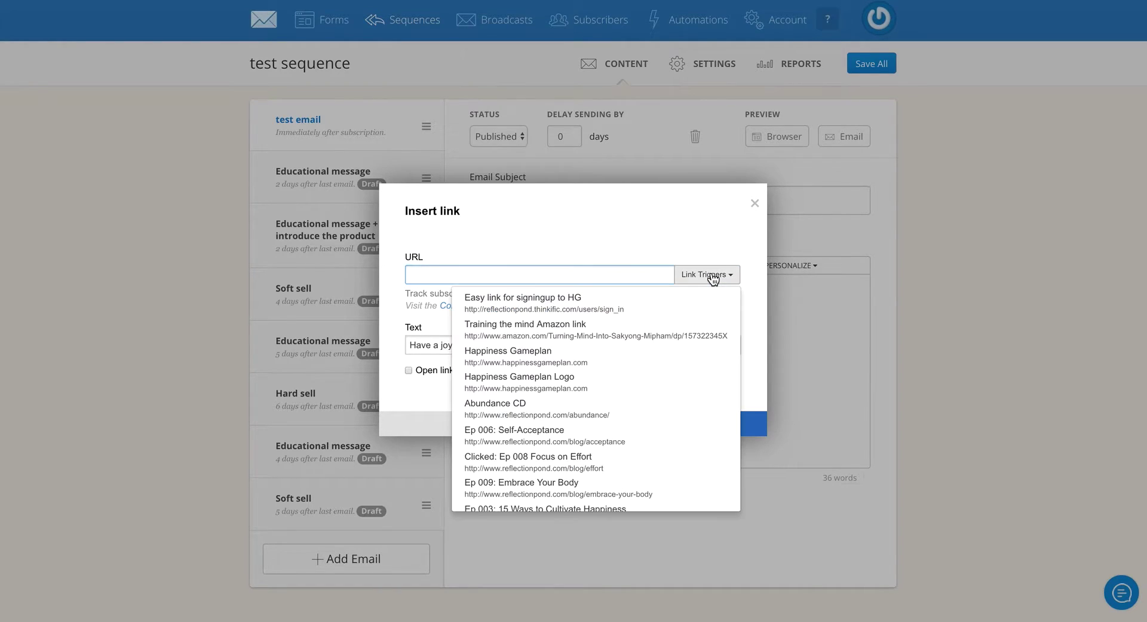
{"action": "left_click", "coordinate": [593, 326]}
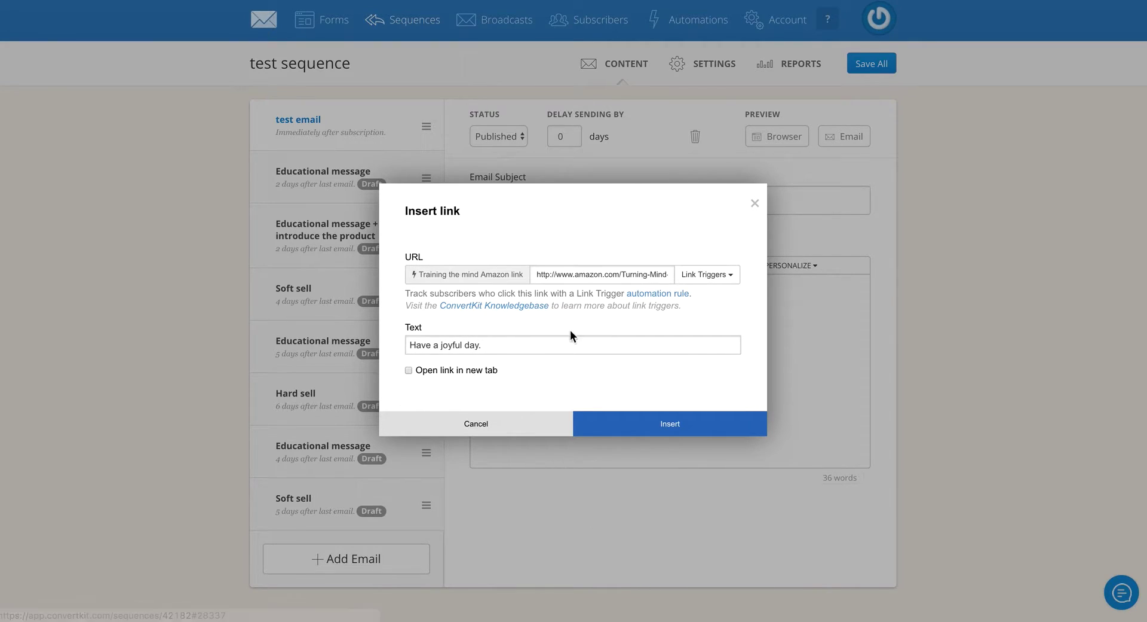
{"action": "left_click", "coordinate": [408, 371]}
{"action": "left_click", "coordinate": [644, 423]}
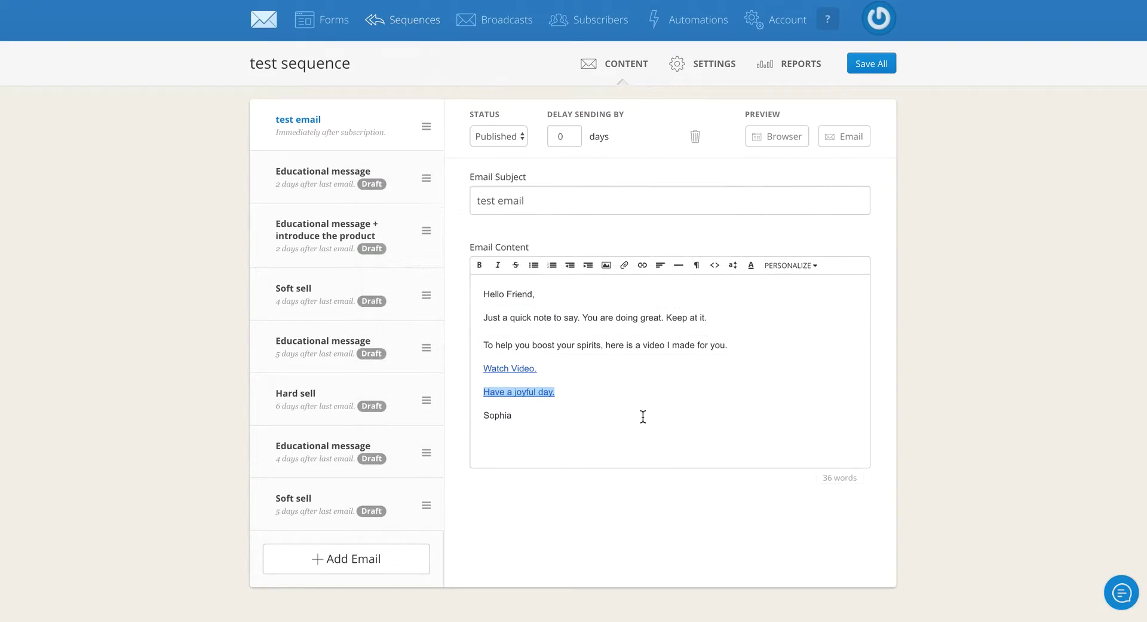
{"action": "left_click", "coordinate": [788, 137]}
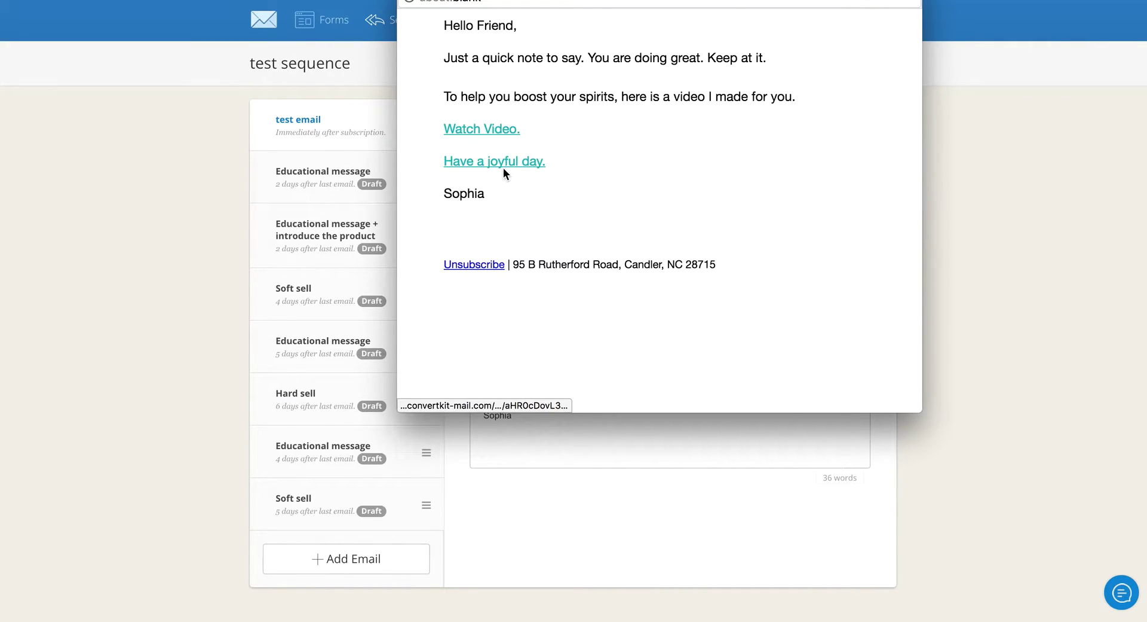
{"action": "left_click_drag", "start_coordinate": [645, 1], "coordinate": [336, 108]}
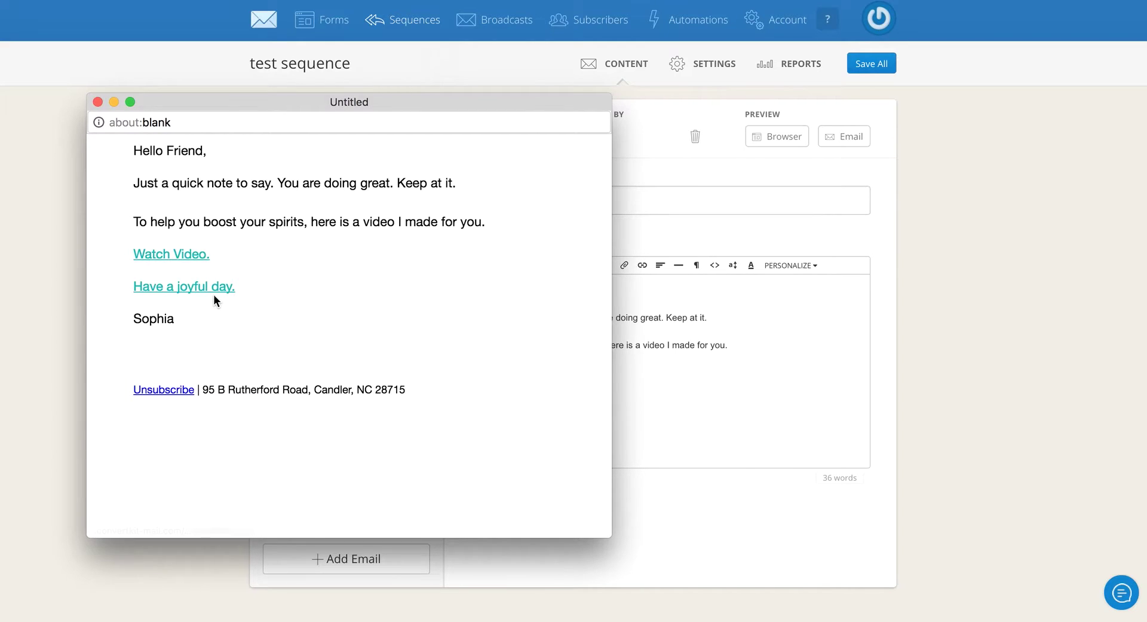
{"action": "left_click", "coordinate": [97, 102]}
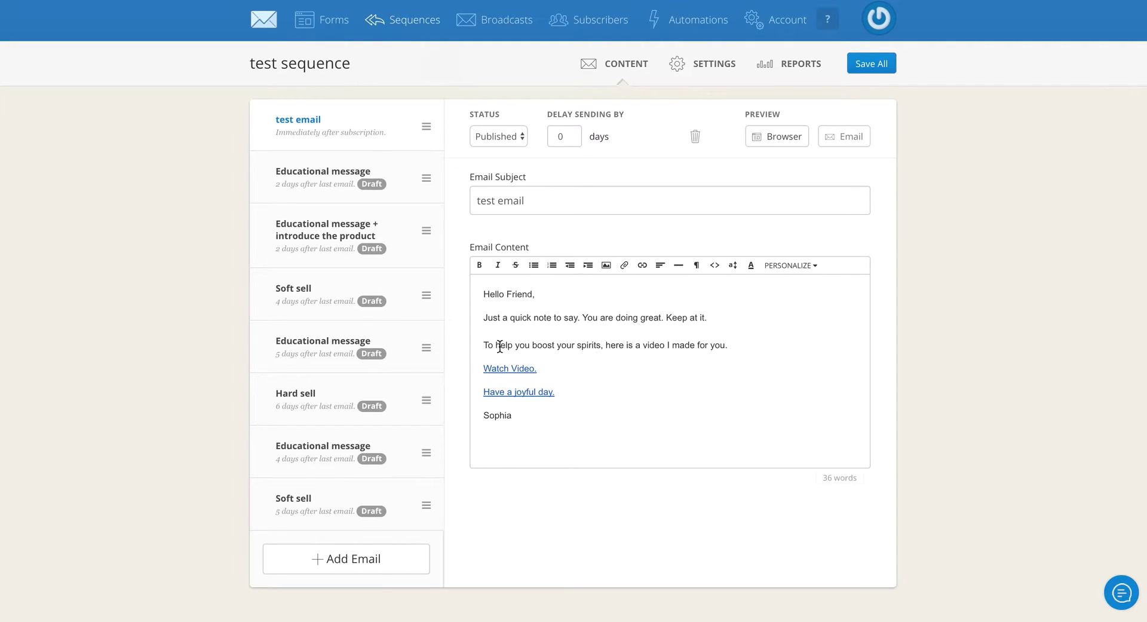
{"action": "left_click", "coordinate": [800, 139]}
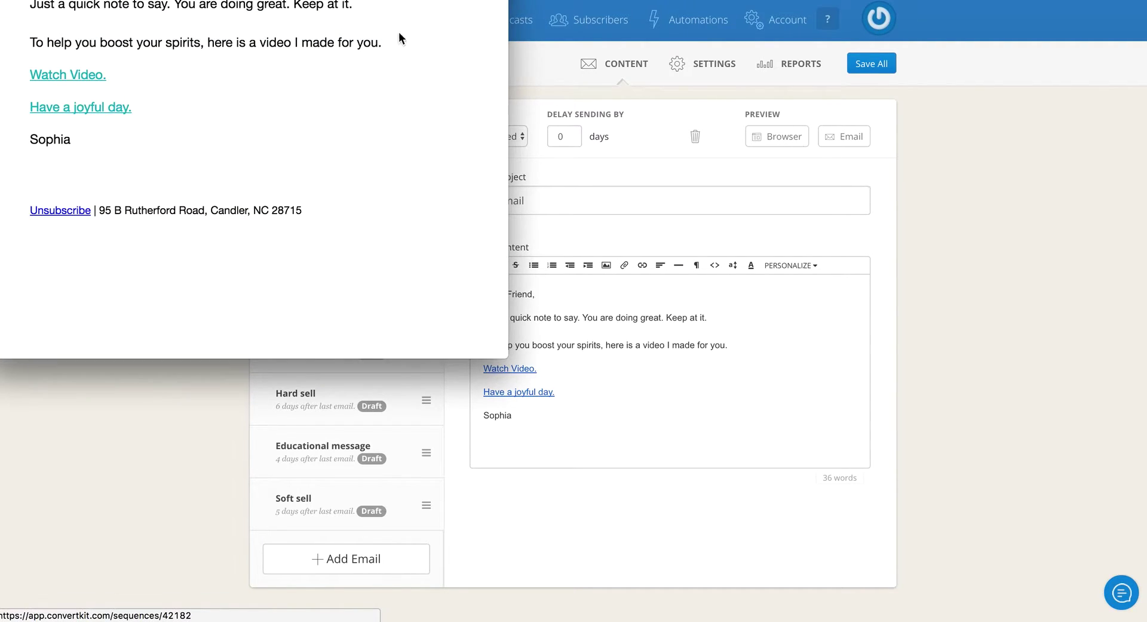
{"action": "left_click_drag", "start_coordinate": [385, 30], "coordinate": [630, 135]}
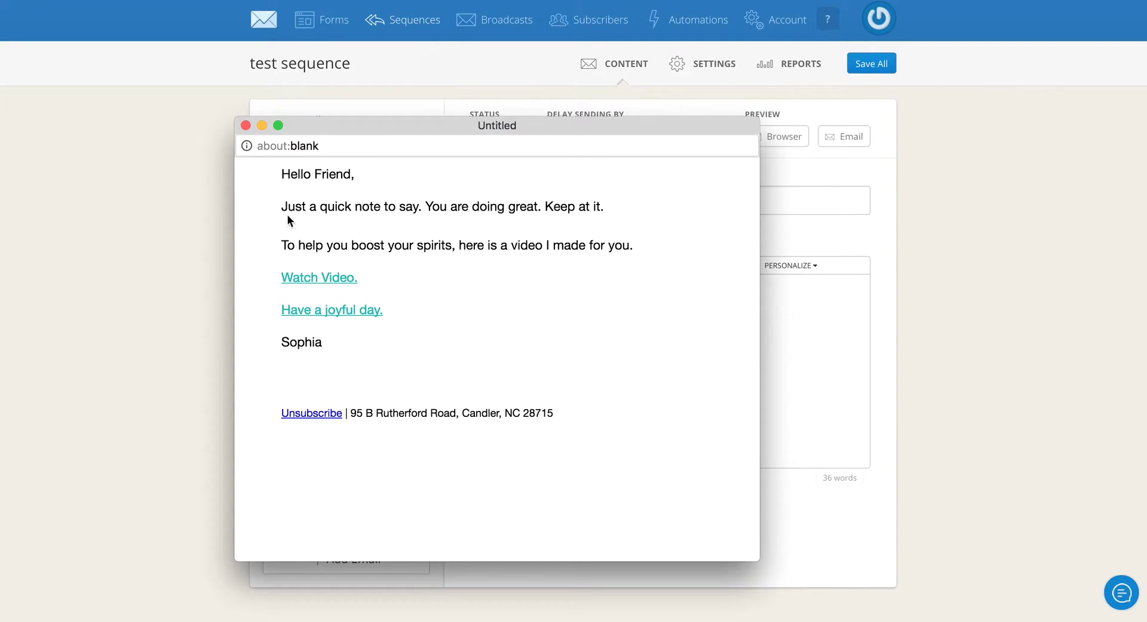
{"action": "left_click", "coordinate": [245, 125]}
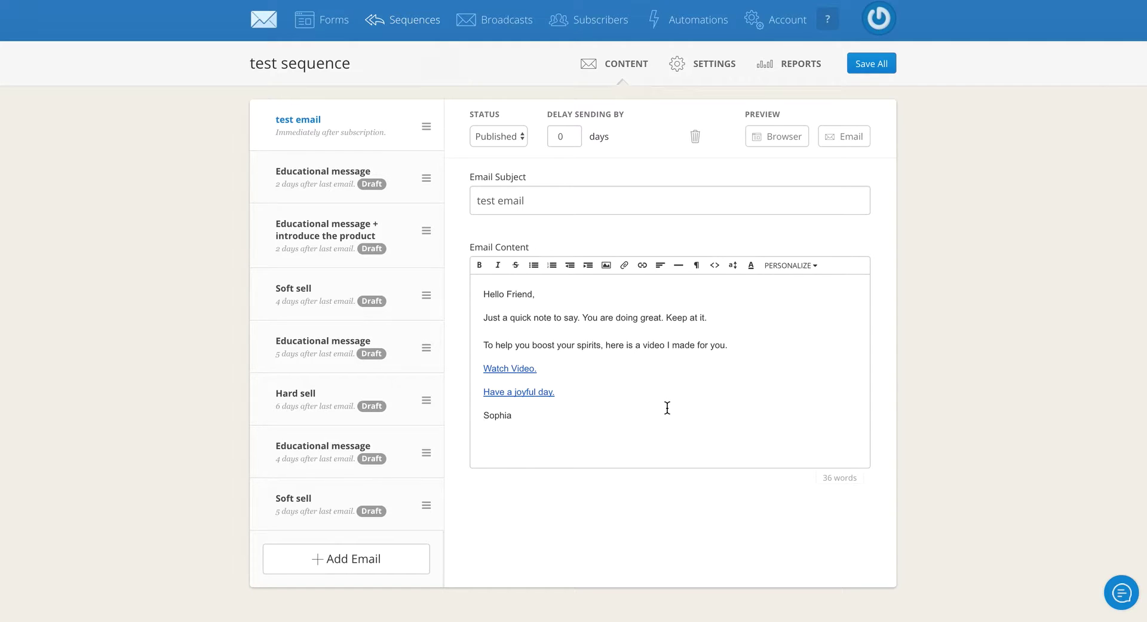
Colour the 'Watch Video.' text gold-orange (e8b02c) with the font colour picker and save all emails.
{"action": "left_click", "coordinate": [557, 396]}
{"action": "left_click_drag", "start_coordinate": [538, 368], "coordinate": [479, 366]}
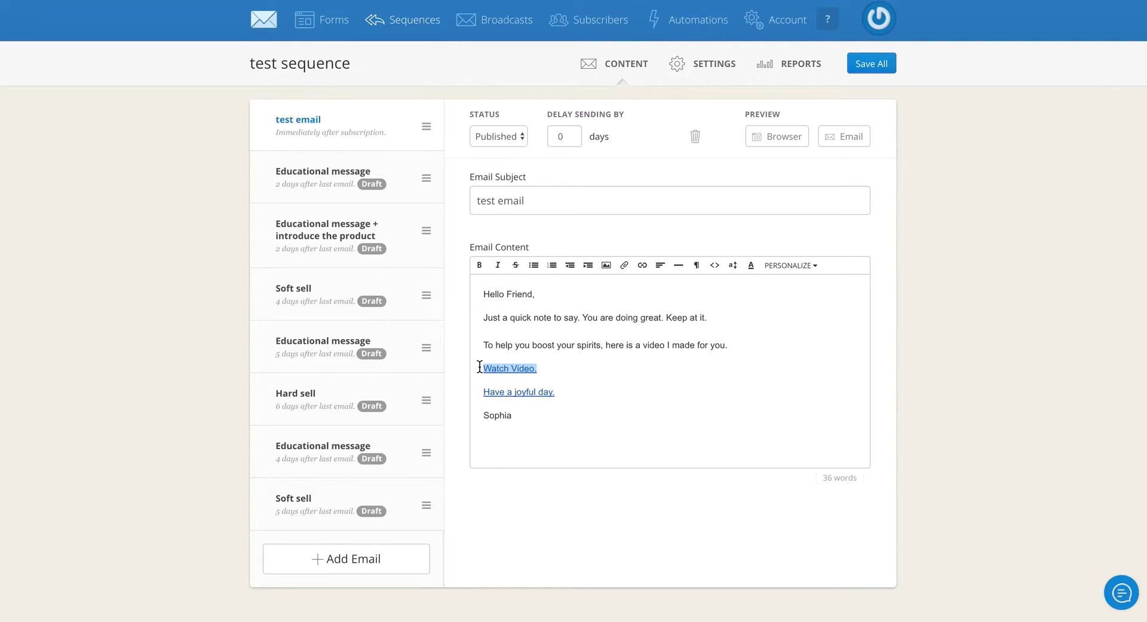
{"action": "left_click", "coordinate": [752, 266]}
{"action": "left_click_drag", "start_coordinate": [634, 292], "coordinate": [628, 339]}
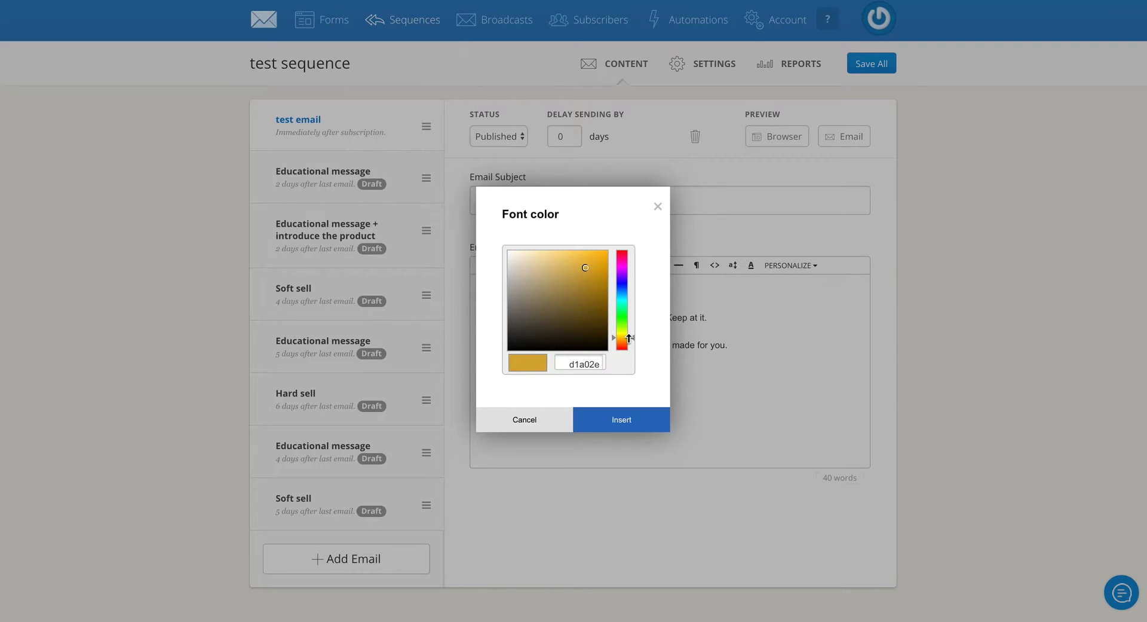
{"action": "left_click_drag", "start_coordinate": [587, 271], "coordinate": [592, 258]}
{"action": "left_click", "coordinate": [617, 417]}
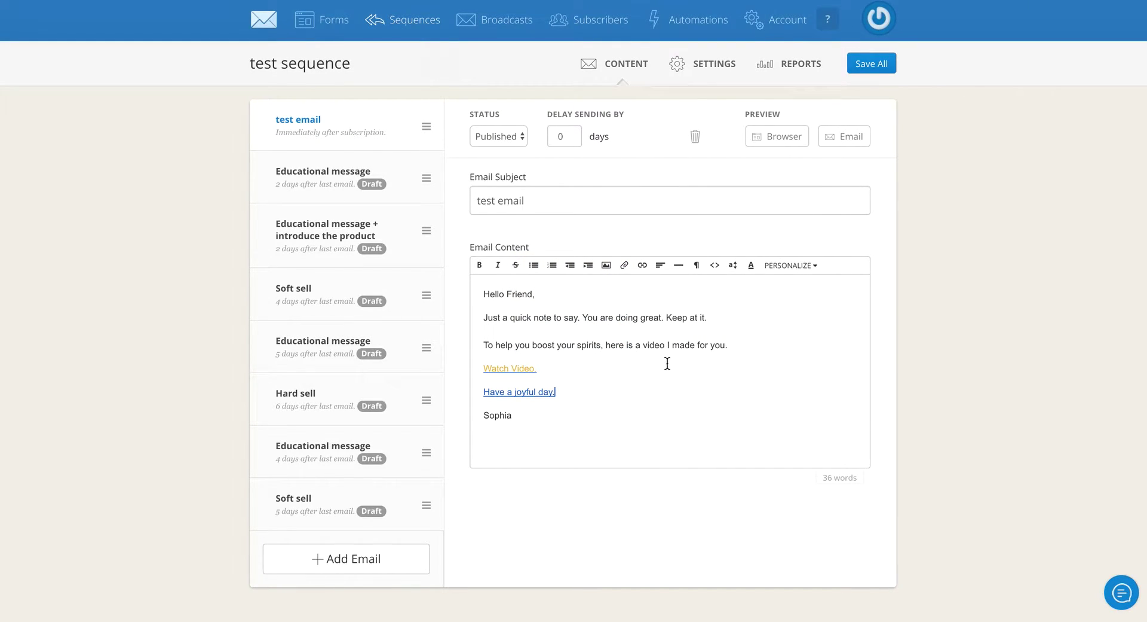
{"action": "left_click", "coordinate": [888, 66]}
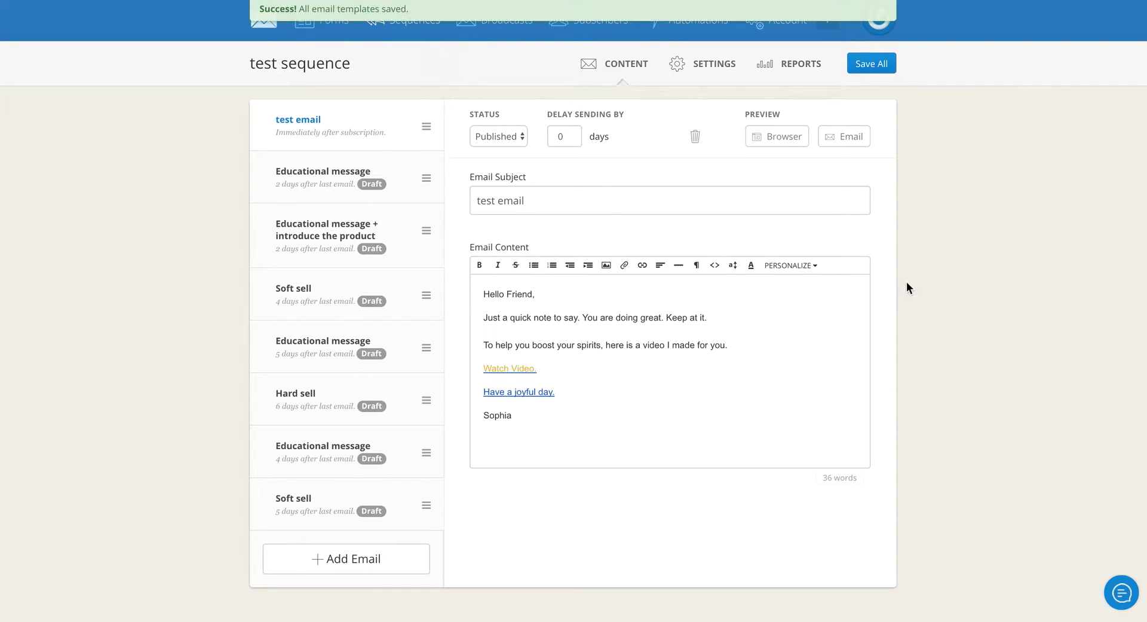
{"action": "left_click", "coordinate": [787, 143]}
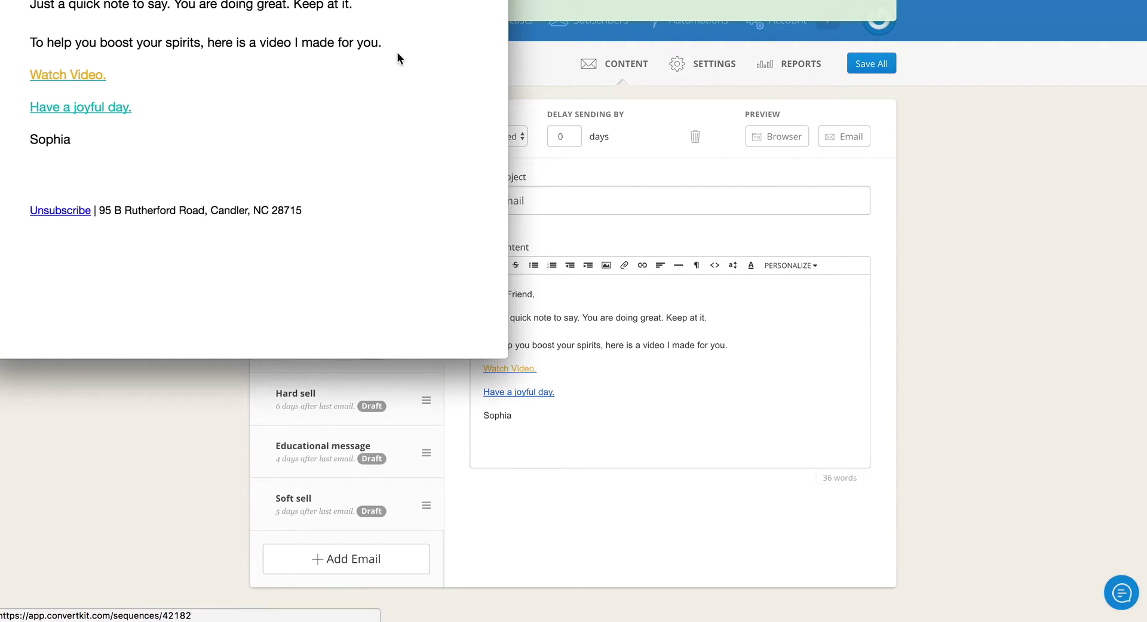
{"action": "left_click_drag", "start_coordinate": [705, 86], "coordinate": [820, 128]}
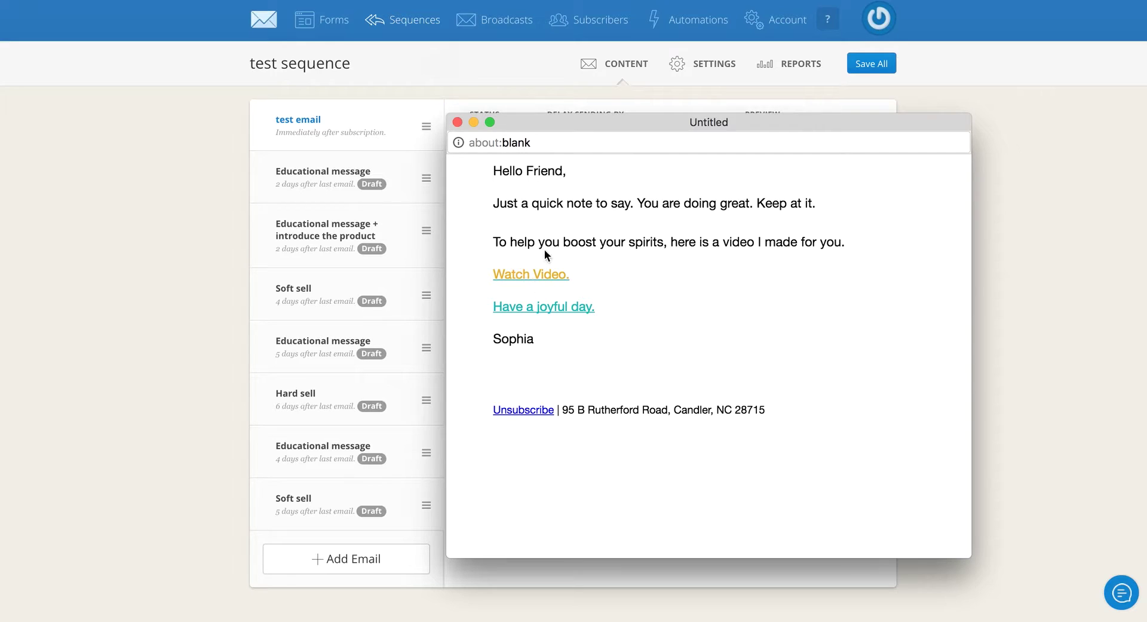
{"action": "left_click", "coordinate": [457, 122]}
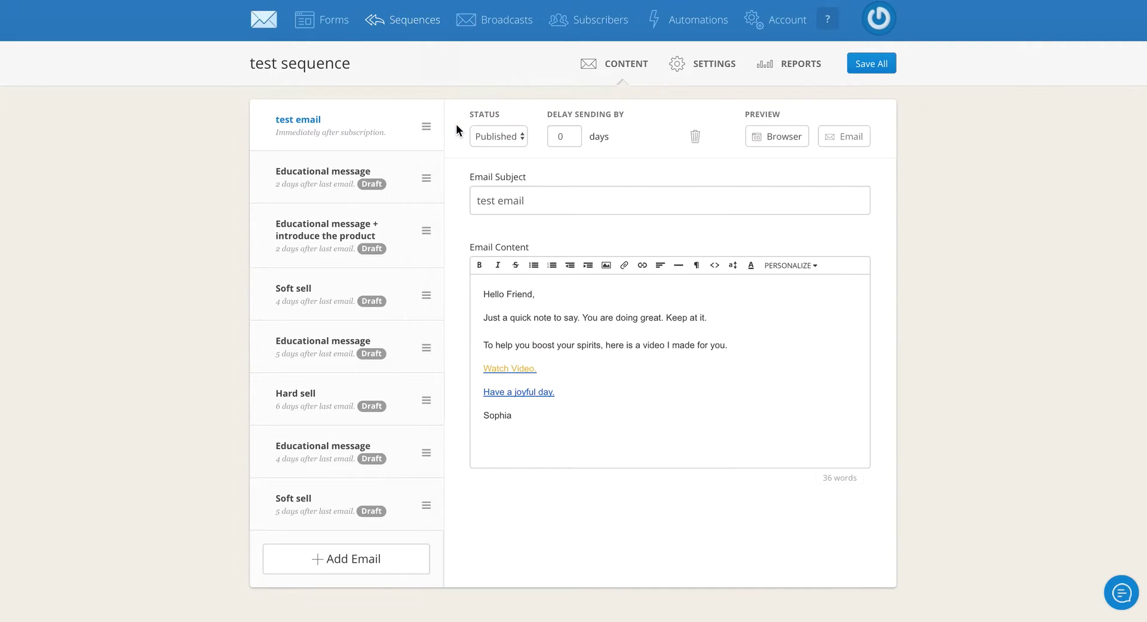
{"action": "left_click", "coordinate": [751, 266]}
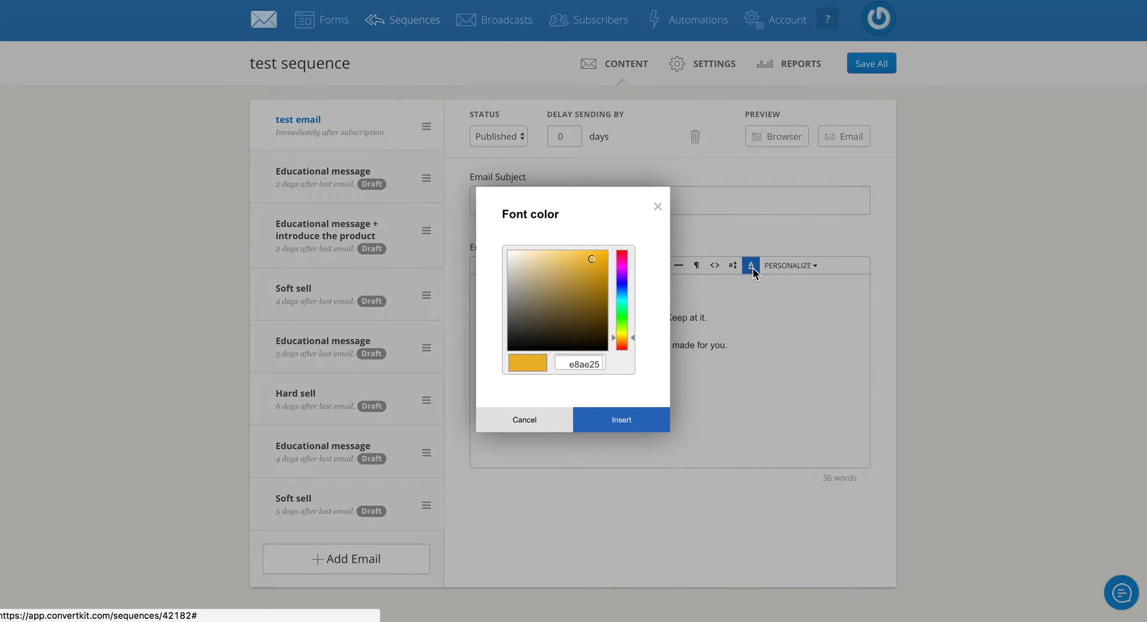
{"action": "left_click", "coordinate": [708, 406]}
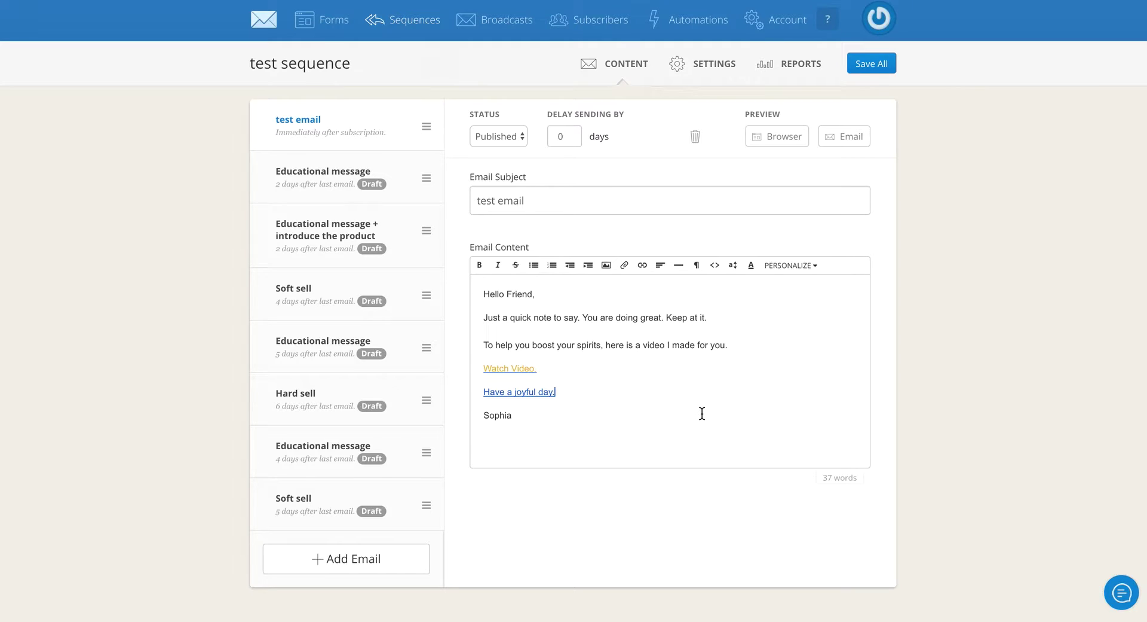
{"action": "left_click_drag", "start_coordinate": [559, 395], "coordinate": [474, 390]}
{"action": "left_click_drag", "start_coordinate": [538, 368], "coordinate": [472, 369]}
{"action": "left_click_drag", "start_coordinate": [559, 392], "coordinate": [481, 391]}
Clear the text selection and open Template with Teal Green Link for editing.
{"action": "left_click", "coordinate": [630, 389]}
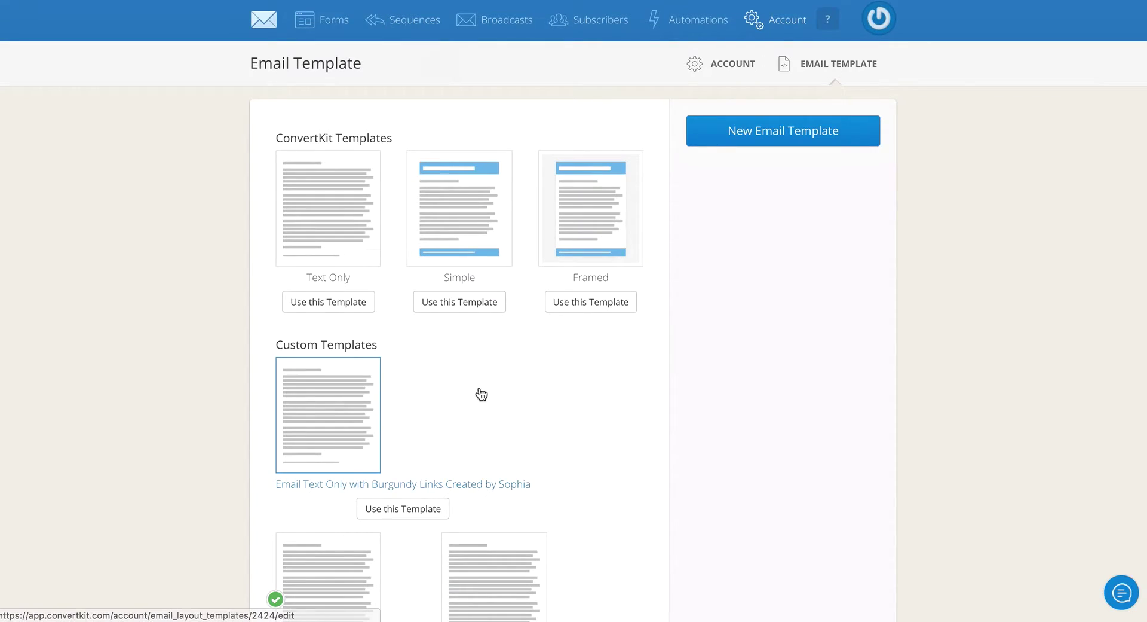
{"action": "scroll", "coordinate": [481, 399], "scroll_direction": "down", "scroll_amount": 5}
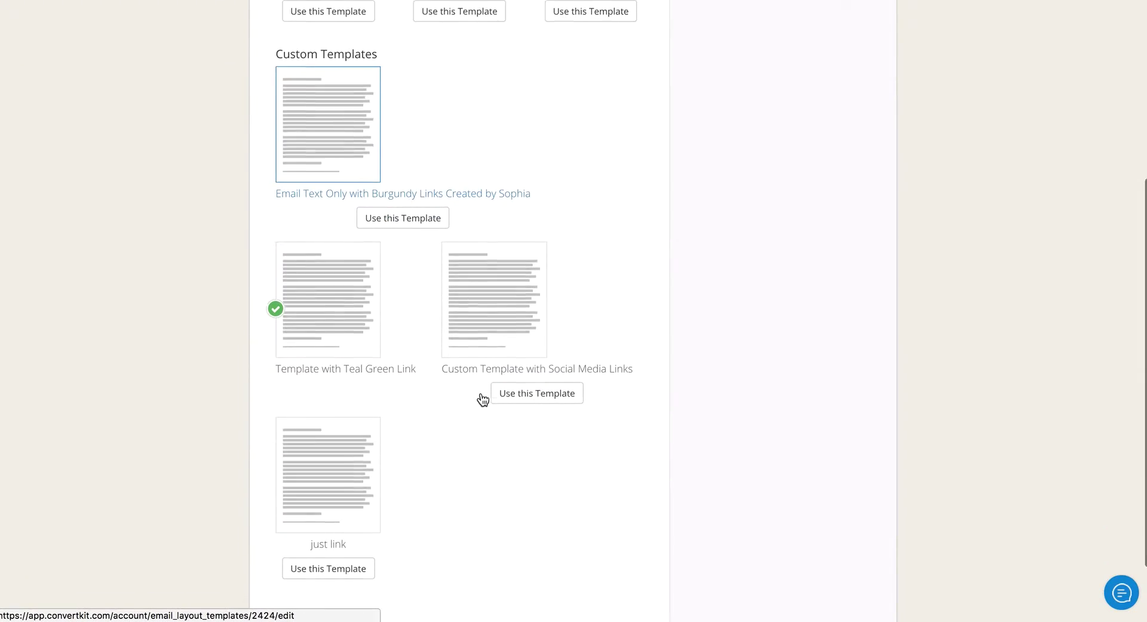
{"action": "left_click", "coordinate": [371, 366]}
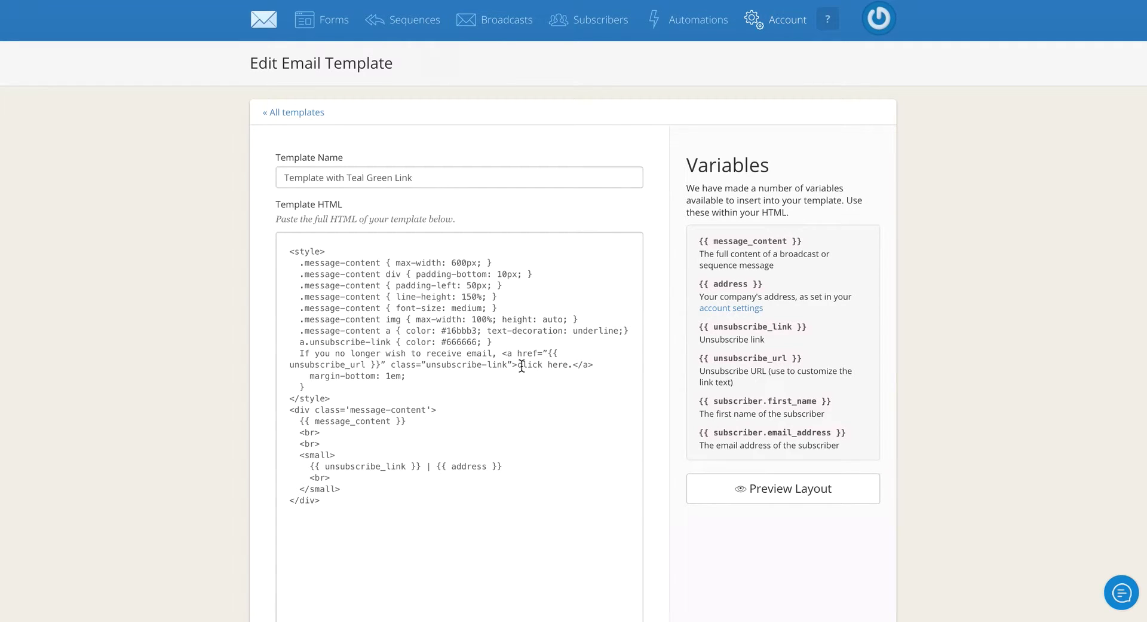
Change the link rule's text-decoration from underline to none and save the template.
{"action": "left_click_drag", "start_coordinate": [487, 333], "coordinate": [623, 333]}
{"action": "left_click", "coordinate": [603, 333]}
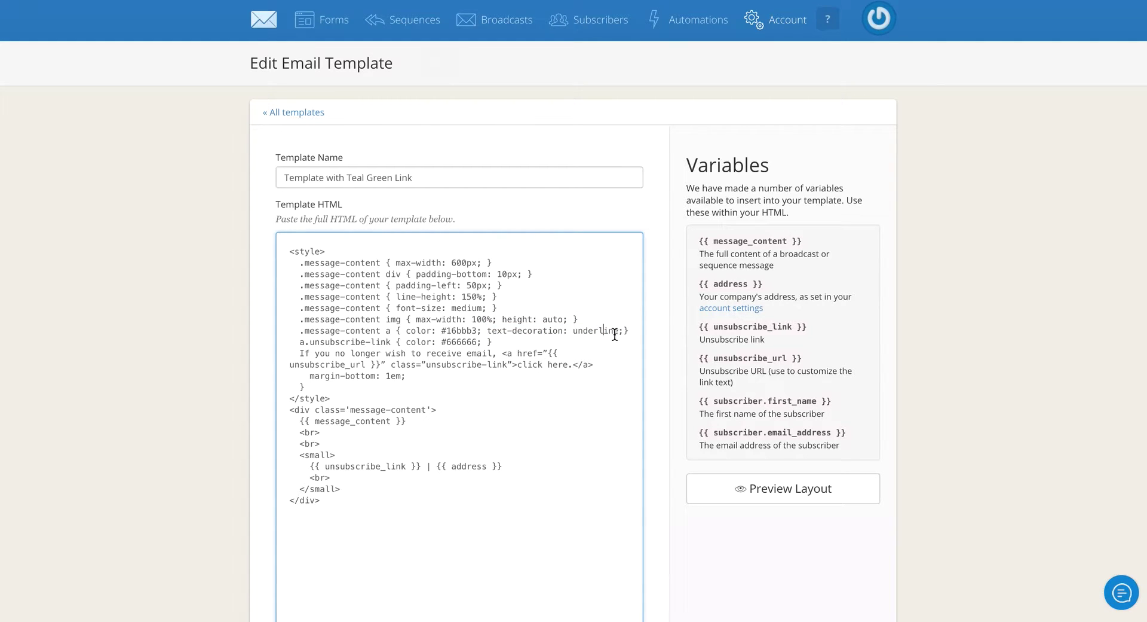
{"action": "double_click", "coordinate": [619, 332]}
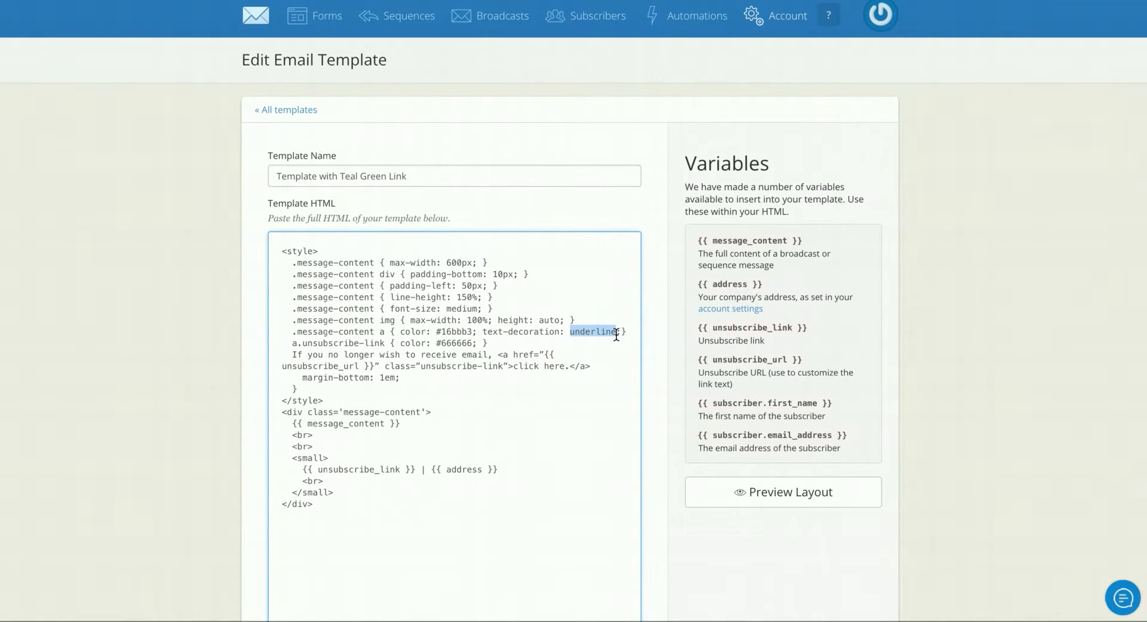
{"action": "type", "text": "n"}
{"action": "scroll", "coordinate": [663, 495], "scroll_direction": "down", "scroll_amount": 5}
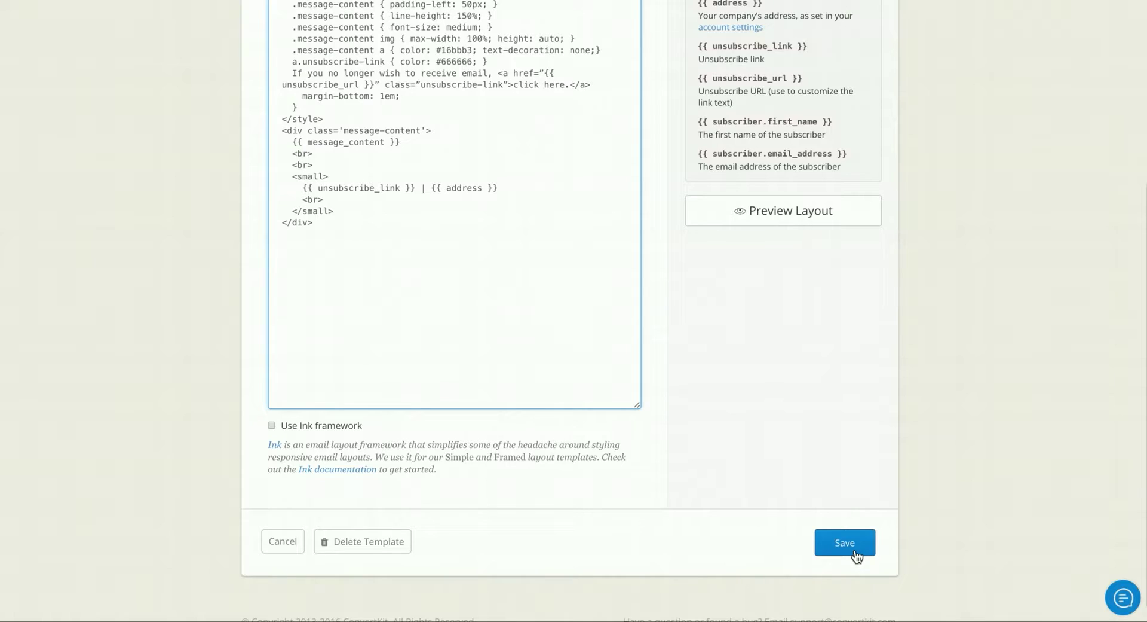
{"action": "left_click", "coordinate": [857, 552]}
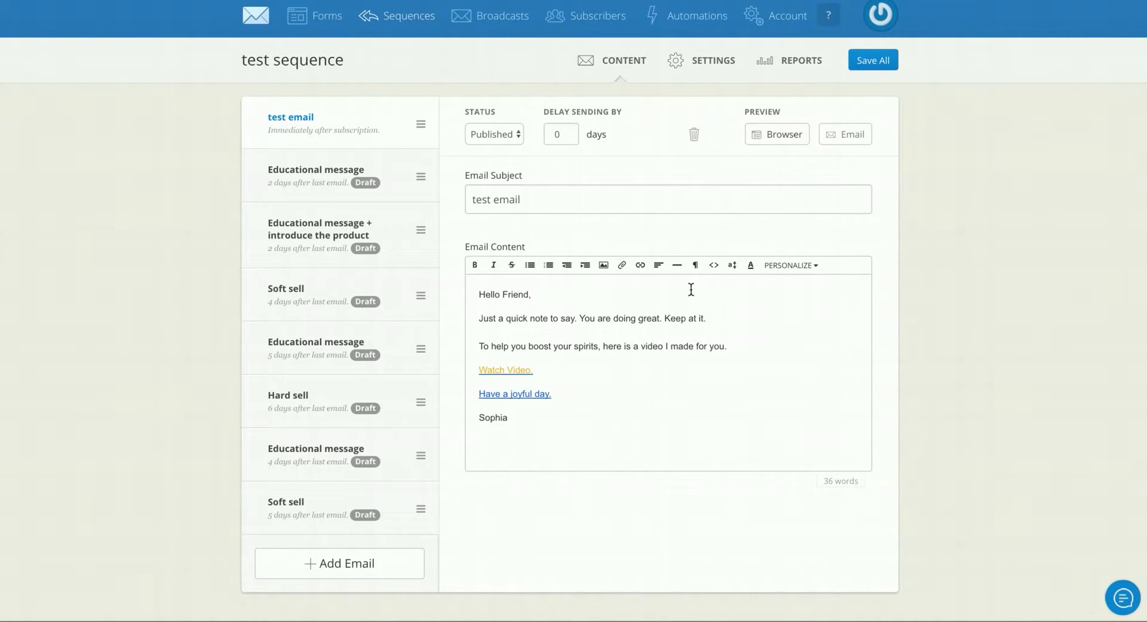
Preview the email to check the orange and teal links now appear without underlines.
{"action": "left_click", "coordinate": [778, 136]}
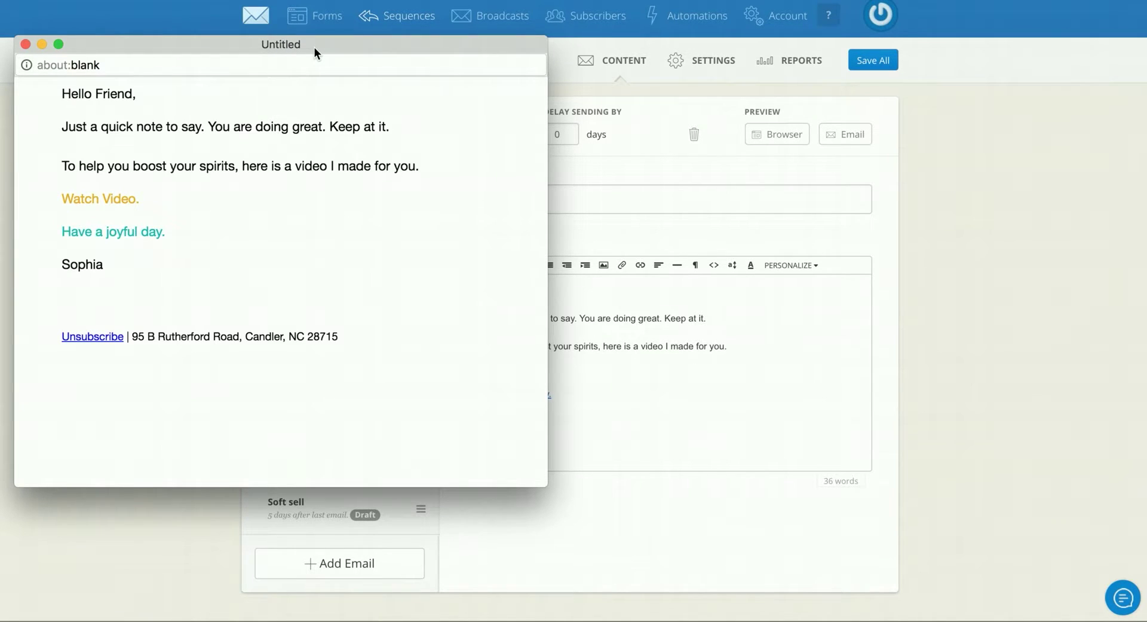
{"action": "left_click_drag", "start_coordinate": [314, 44], "coordinate": [799, 45]}
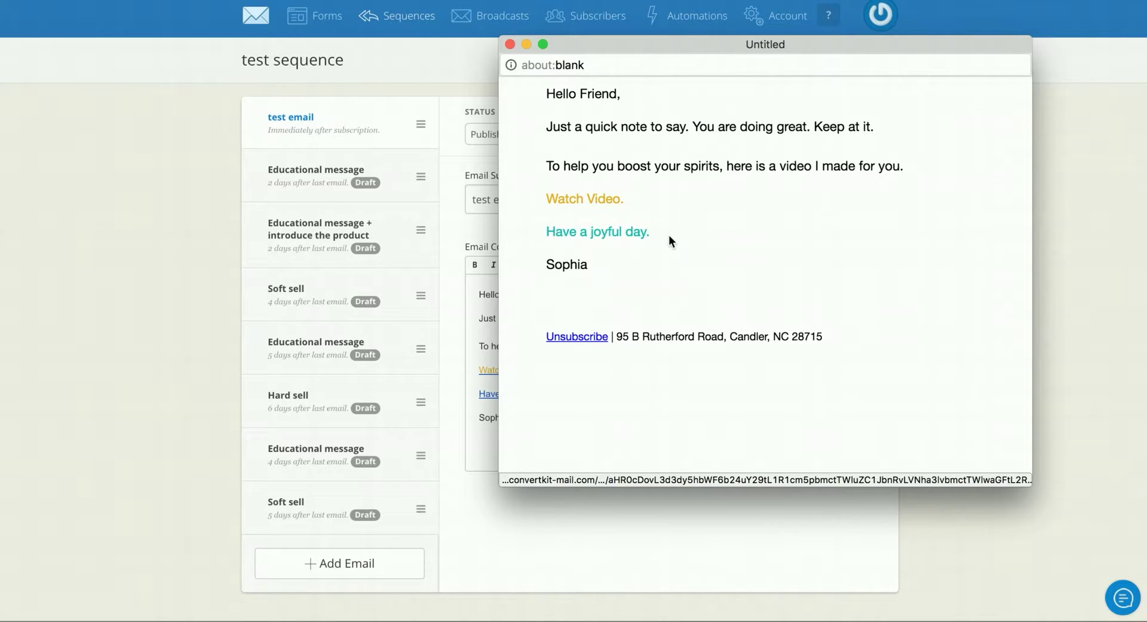
{"action": "left_click", "coordinate": [488, 354]}
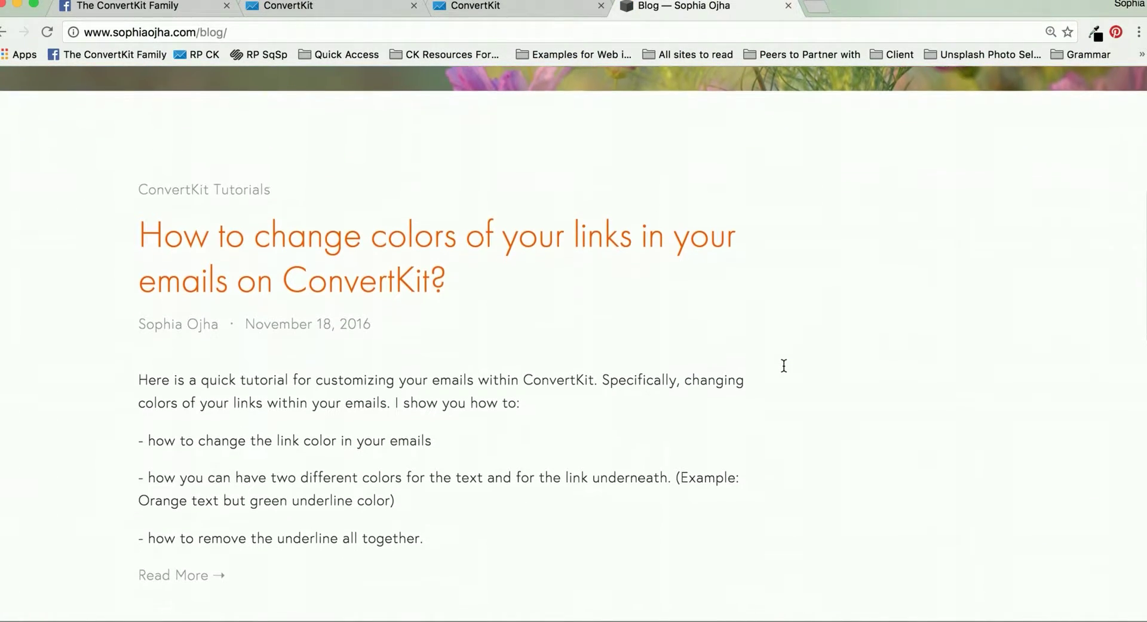
{"action": "scroll", "coordinate": [784, 365], "scroll_direction": "down", "scroll_amount": 2}
Open the blog post 'How to change colors of your links in your emails on ConvertKit?' and scroll to its steps.
{"action": "left_click", "coordinate": [371, 203]}
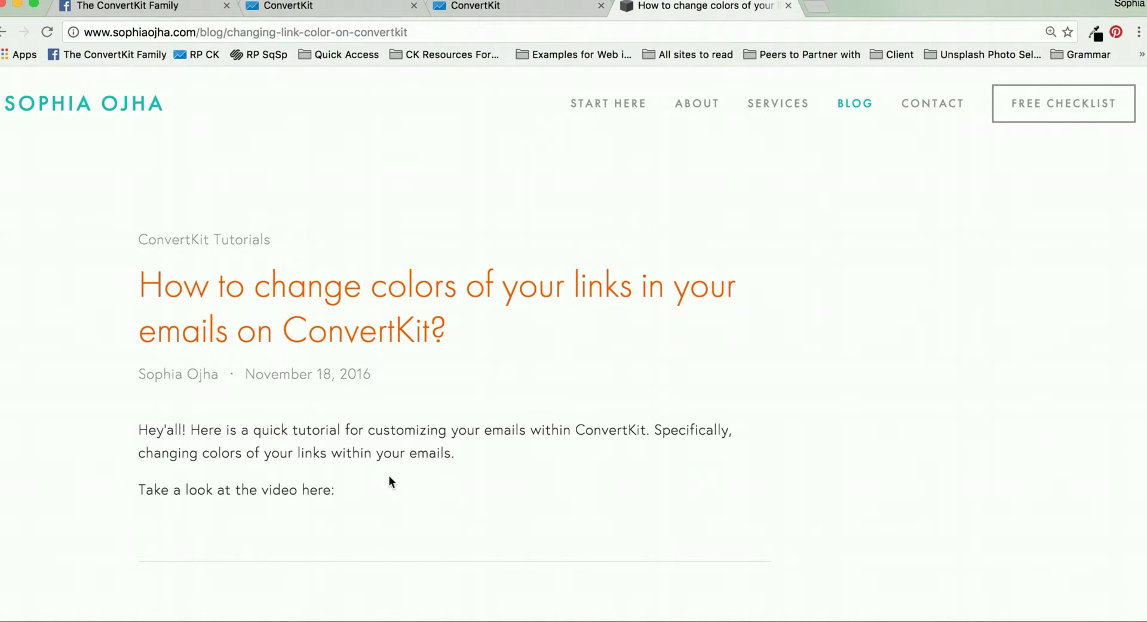
{"action": "scroll", "coordinate": [389, 475], "scroll_direction": "down", "scroll_amount": 9}
{"action": "scroll", "coordinate": [389, 475], "scroll_direction": "down", "scroll_amount": 15}
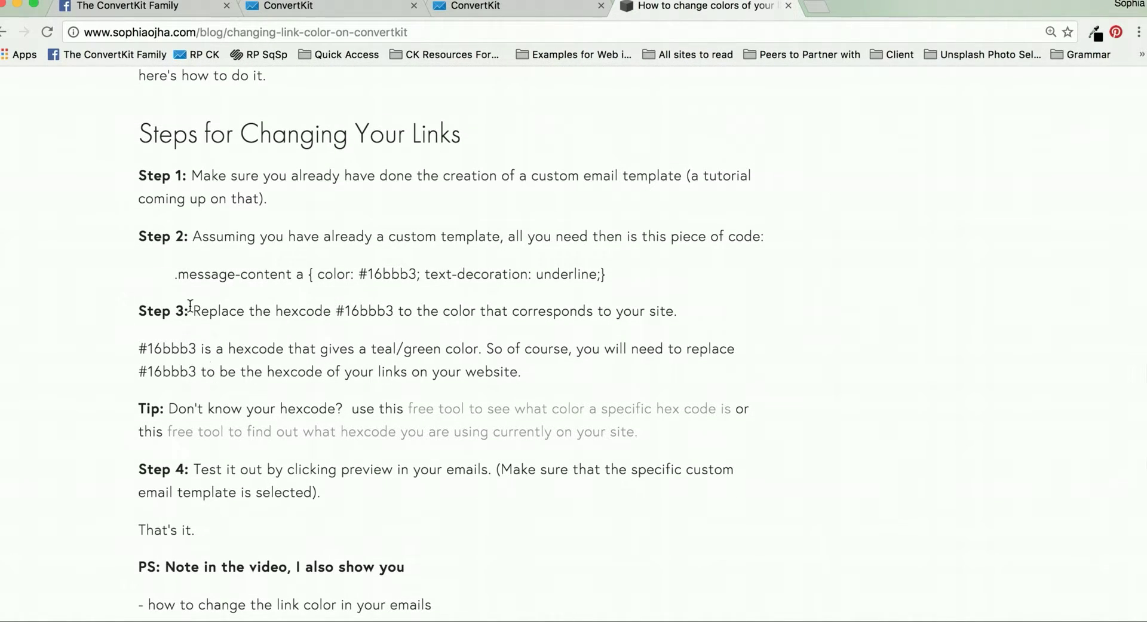
Highlight the sample .message-content a code line and its #16bbb3 hex code.
{"action": "left_click_drag", "start_coordinate": [170, 275], "coordinate": [613, 269]}
{"action": "left_click", "coordinate": [390, 275]}
{"action": "left_click_drag", "start_coordinate": [359, 274], "coordinate": [417, 276]}
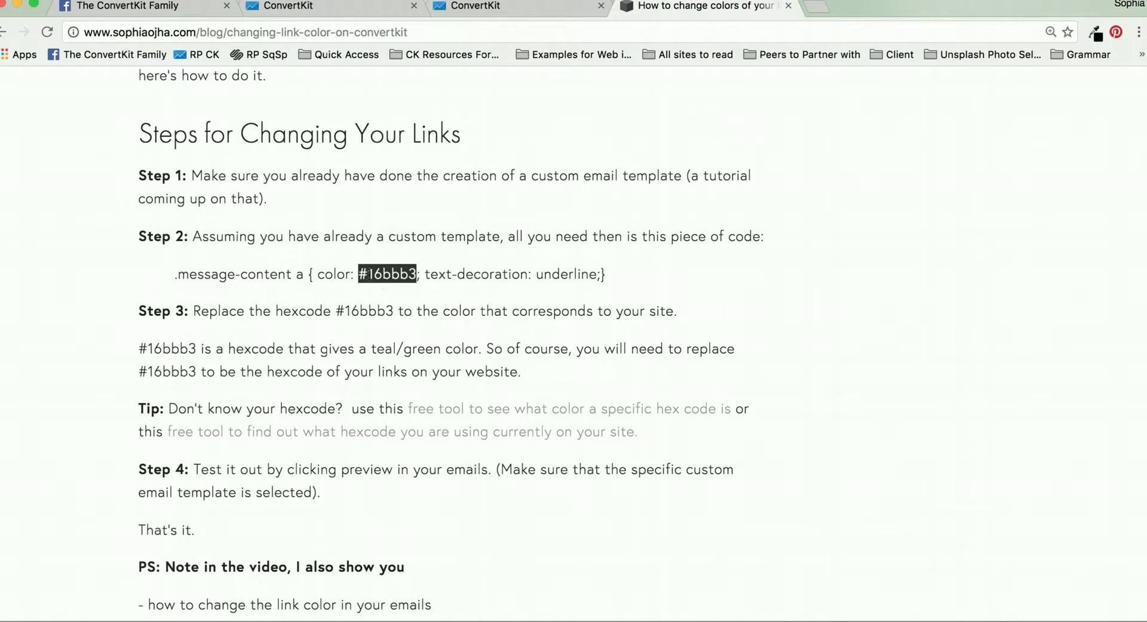
{"action": "left_click", "coordinate": [370, 274]}
{"action": "left_click", "coordinate": [358, 276]}
{"action": "left_click_drag", "start_coordinate": [358, 276], "coordinate": [416, 274]}
{"action": "left_click", "coordinate": [427, 329]}
{"action": "scroll", "coordinate": [426, 329], "scroll_direction": "down", "scroll_amount": 12}
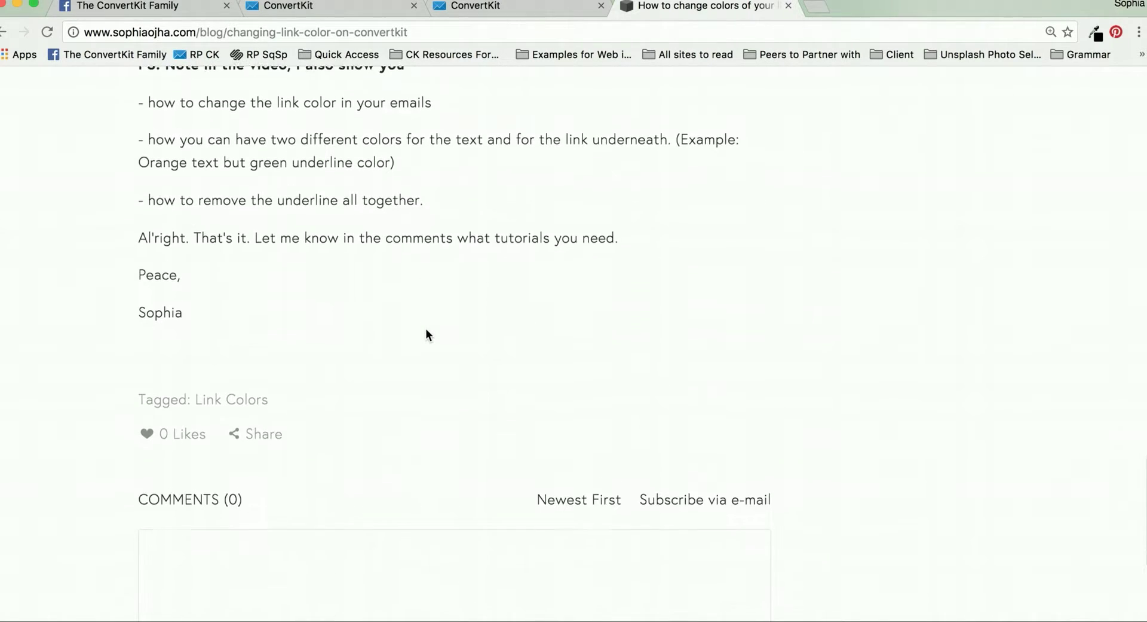
{"action": "scroll", "coordinate": [507, 179], "scroll_direction": "up", "scroll_amount": 5}
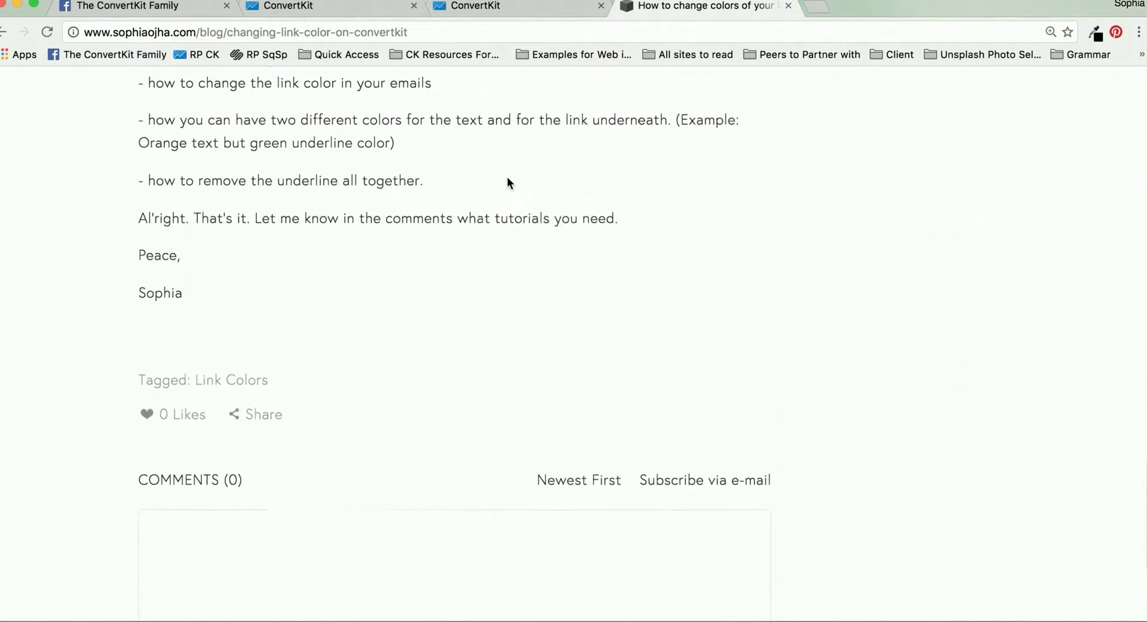
{"action": "scroll", "coordinate": [507, 181], "scroll_direction": "up", "scroll_amount": 3}
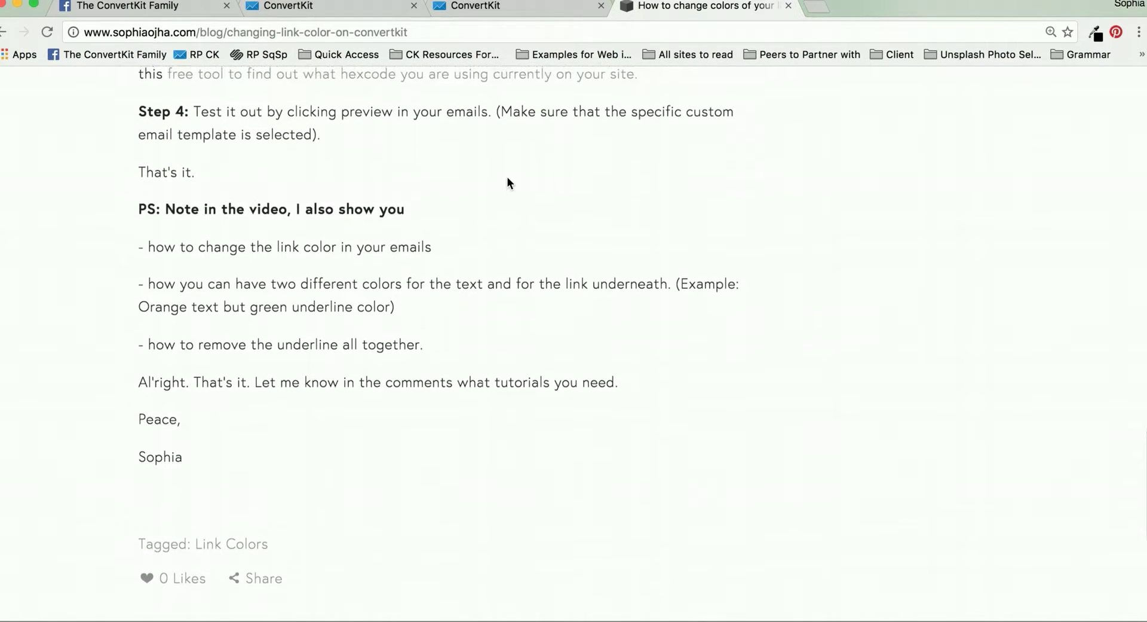
{"action": "scroll", "coordinate": [507, 178], "scroll_direction": "up", "scroll_amount": 1}
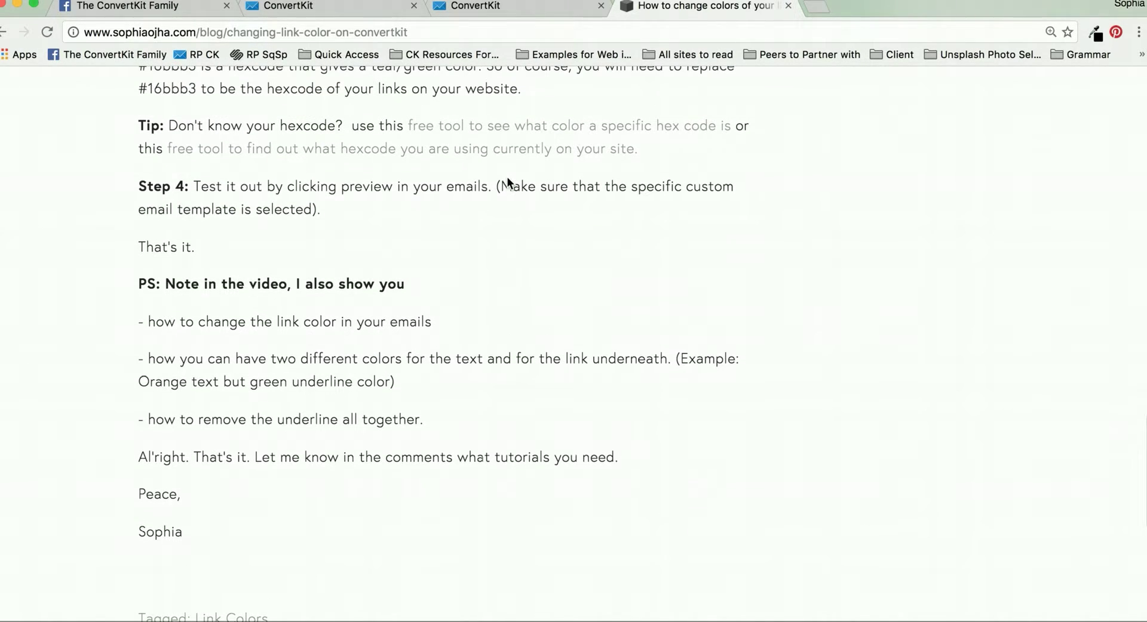